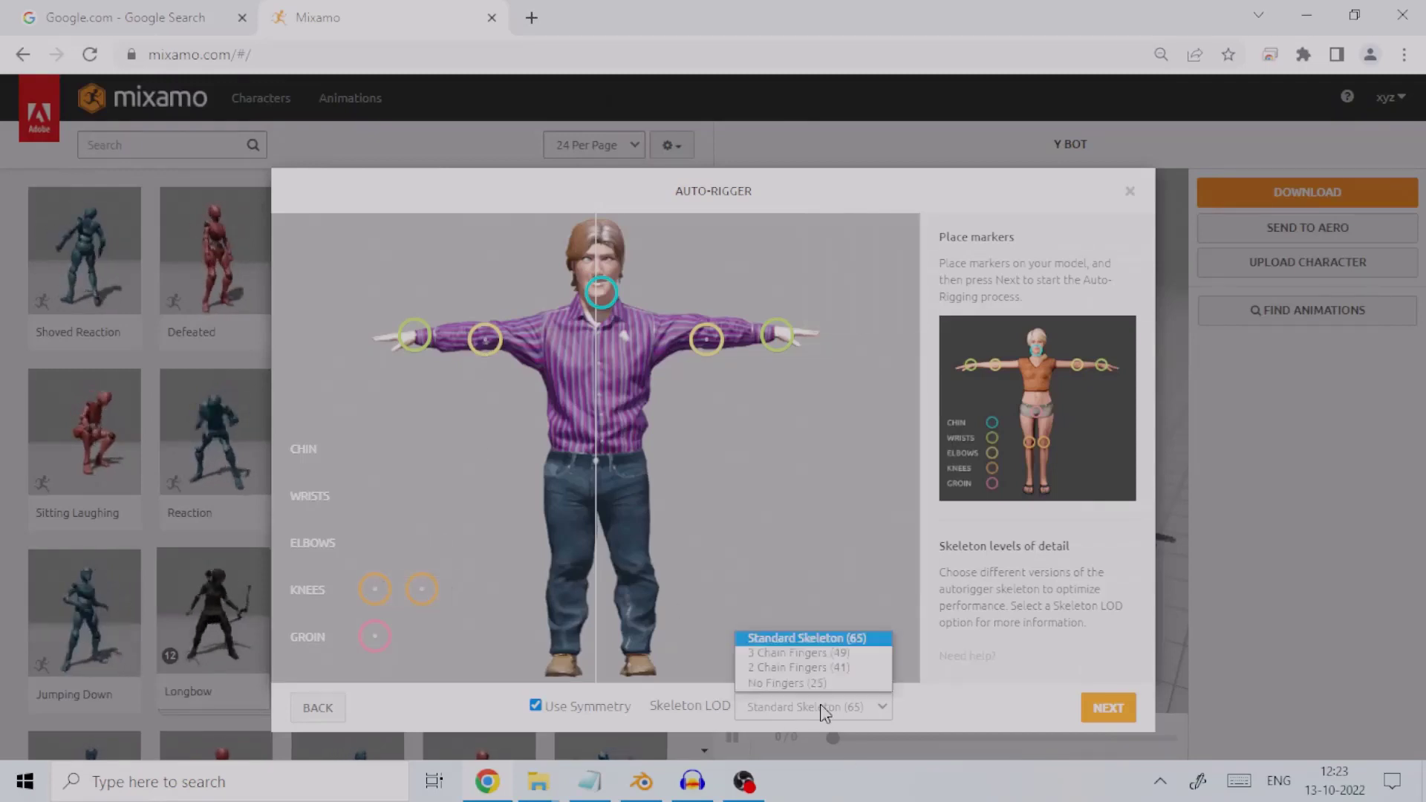
left_click(823, 709)
Keep the Standard Skeleton (65) level and drag the knee and groin markers onto the model
left_click(376, 589)
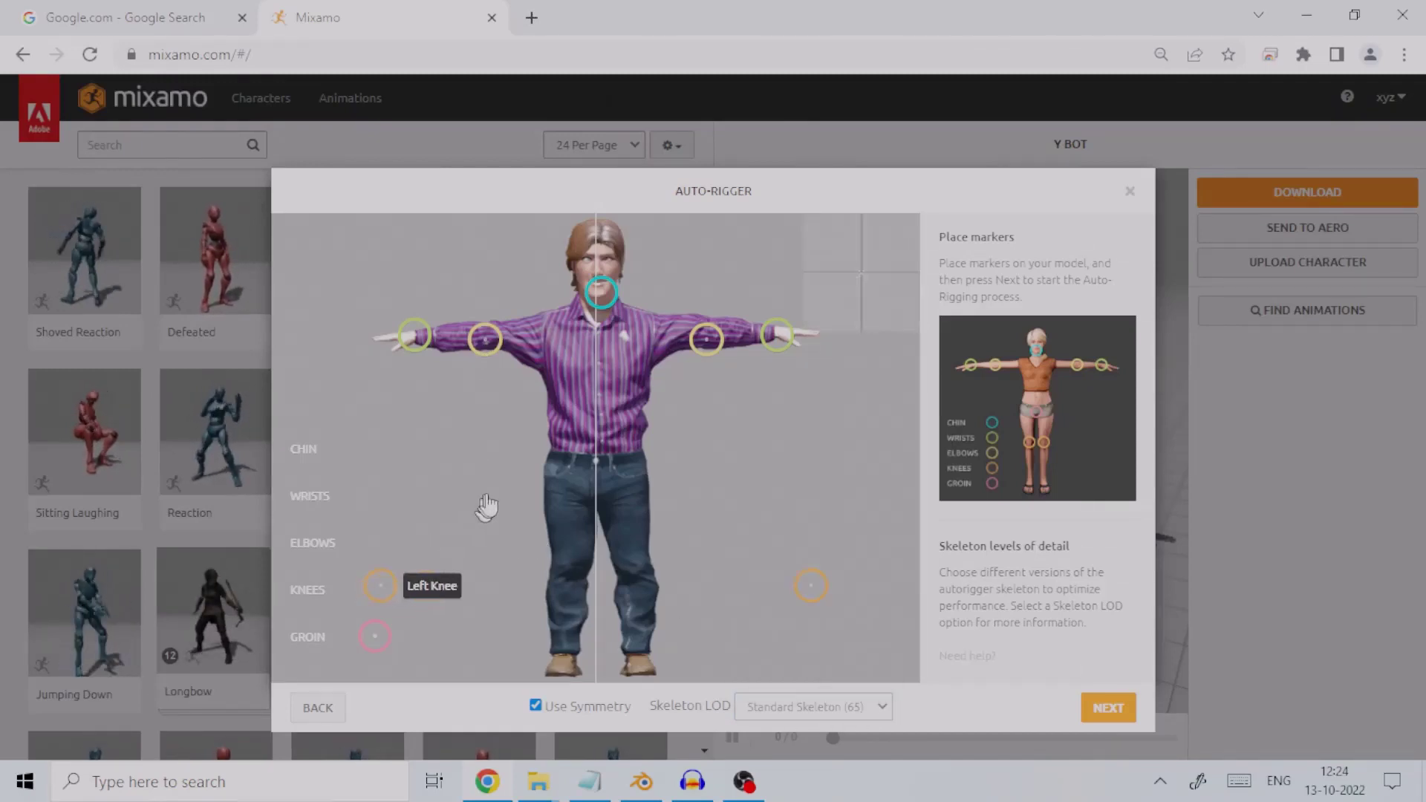
mouse_move(490, 503)
left_mouse_down()
mouse_move(572, 547)
mouse_move(565, 583)
left_mouse_up()
mouse_move(375, 636)
left_mouse_down()
mouse_move(520, 564)
mouse_move(596, 481)
left_mouse_up()
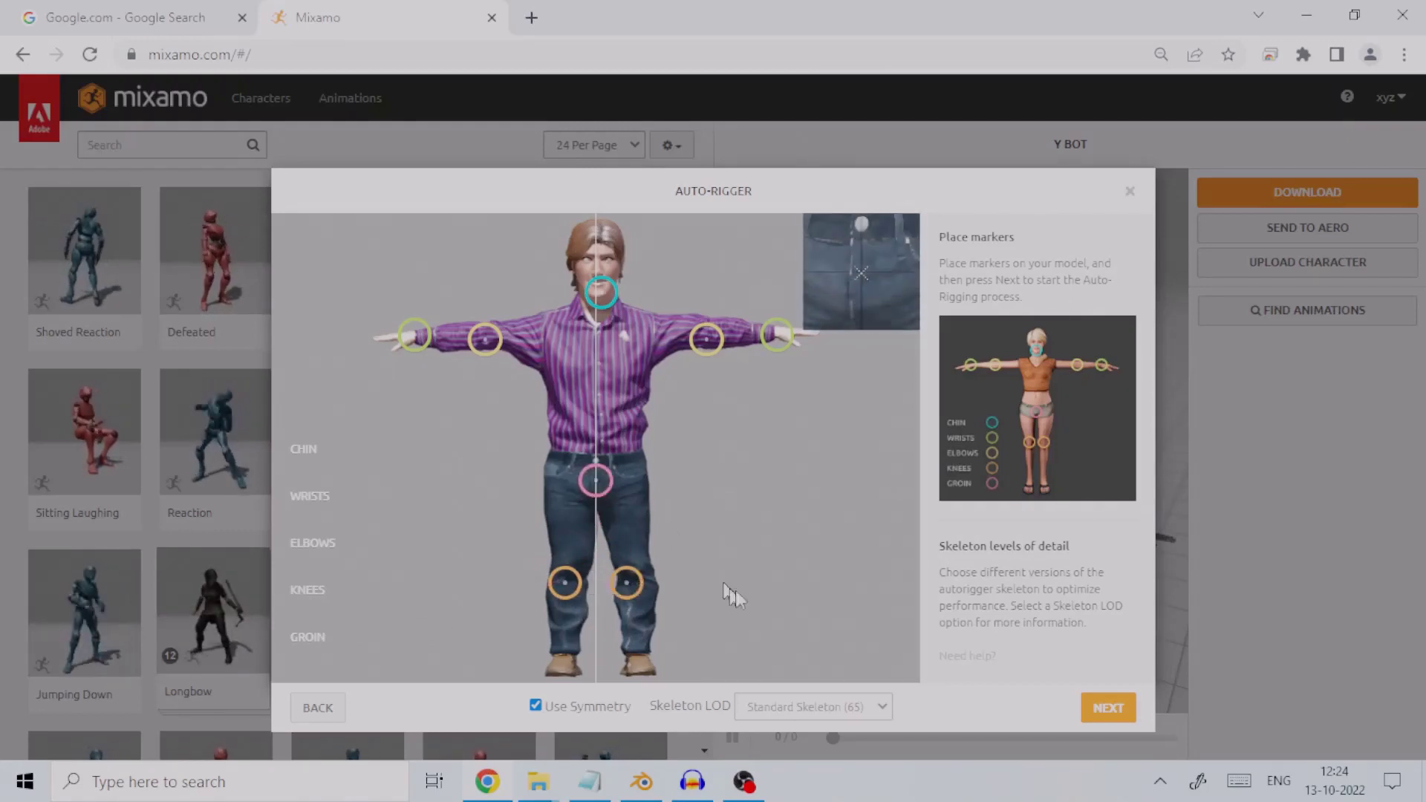
Recheck the skeleton detail level and launch auto-rigging
left_click(806, 704)
left_click(805, 641)
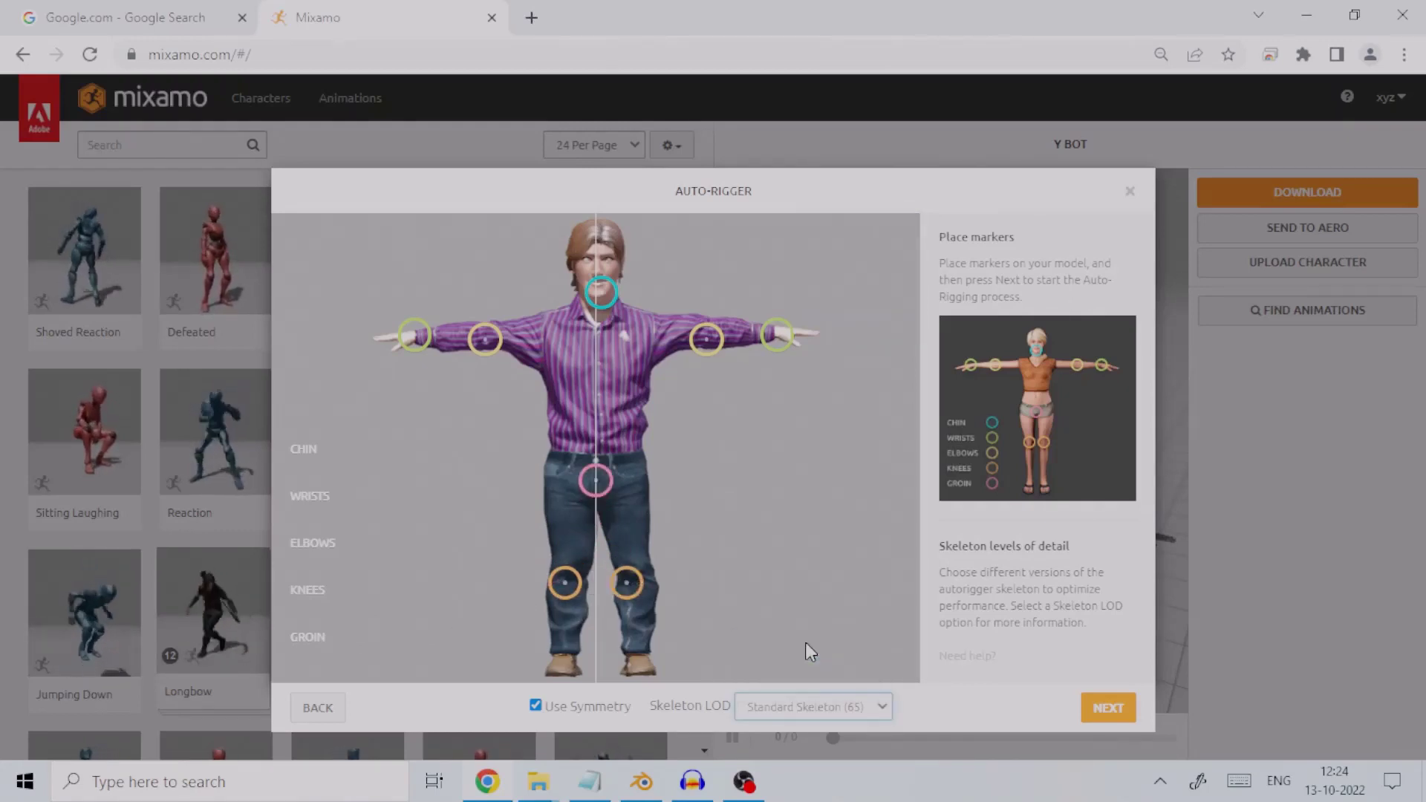
left_click(1106, 712)
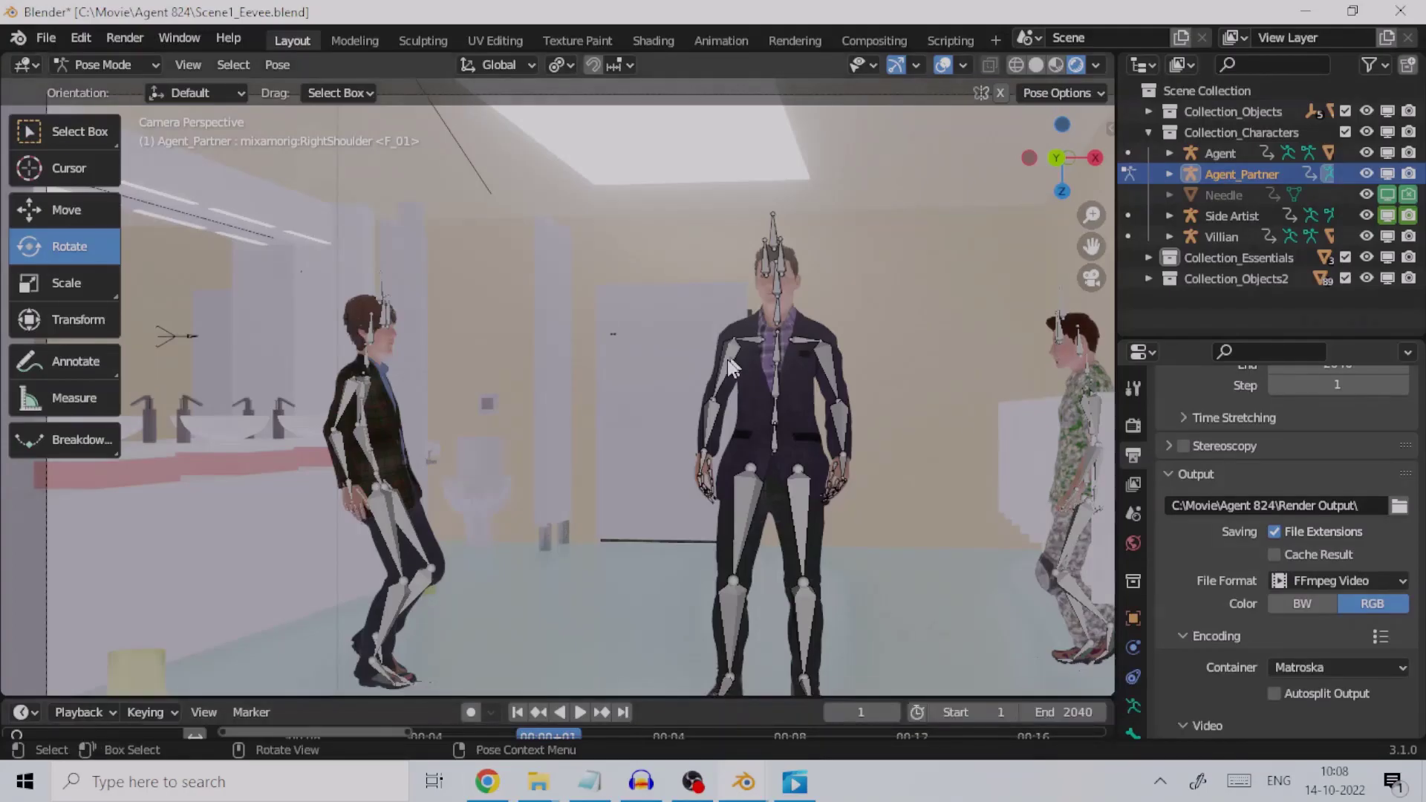
left_click(728, 360)
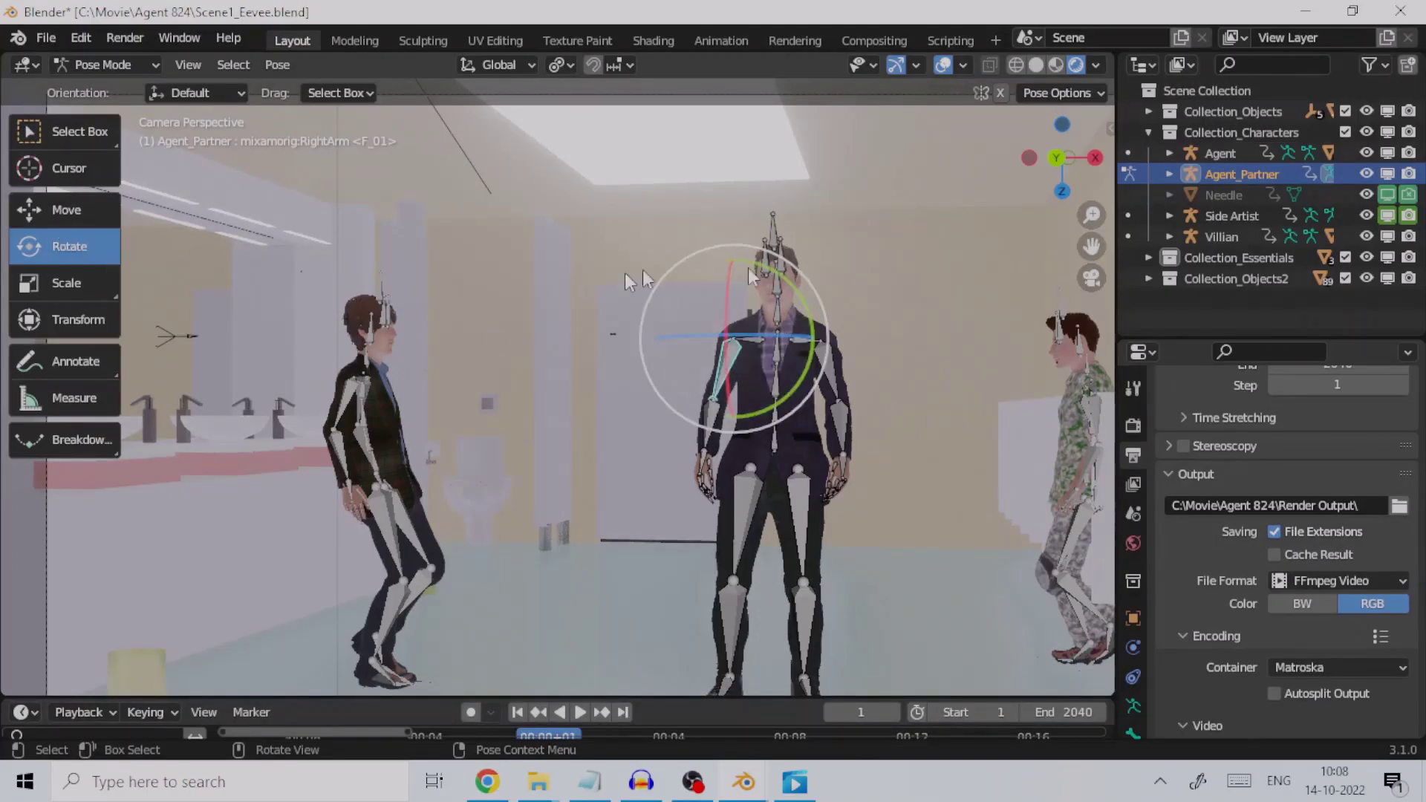
left_click_drag(769, 281, 658, 691)
key("ctrl+z")
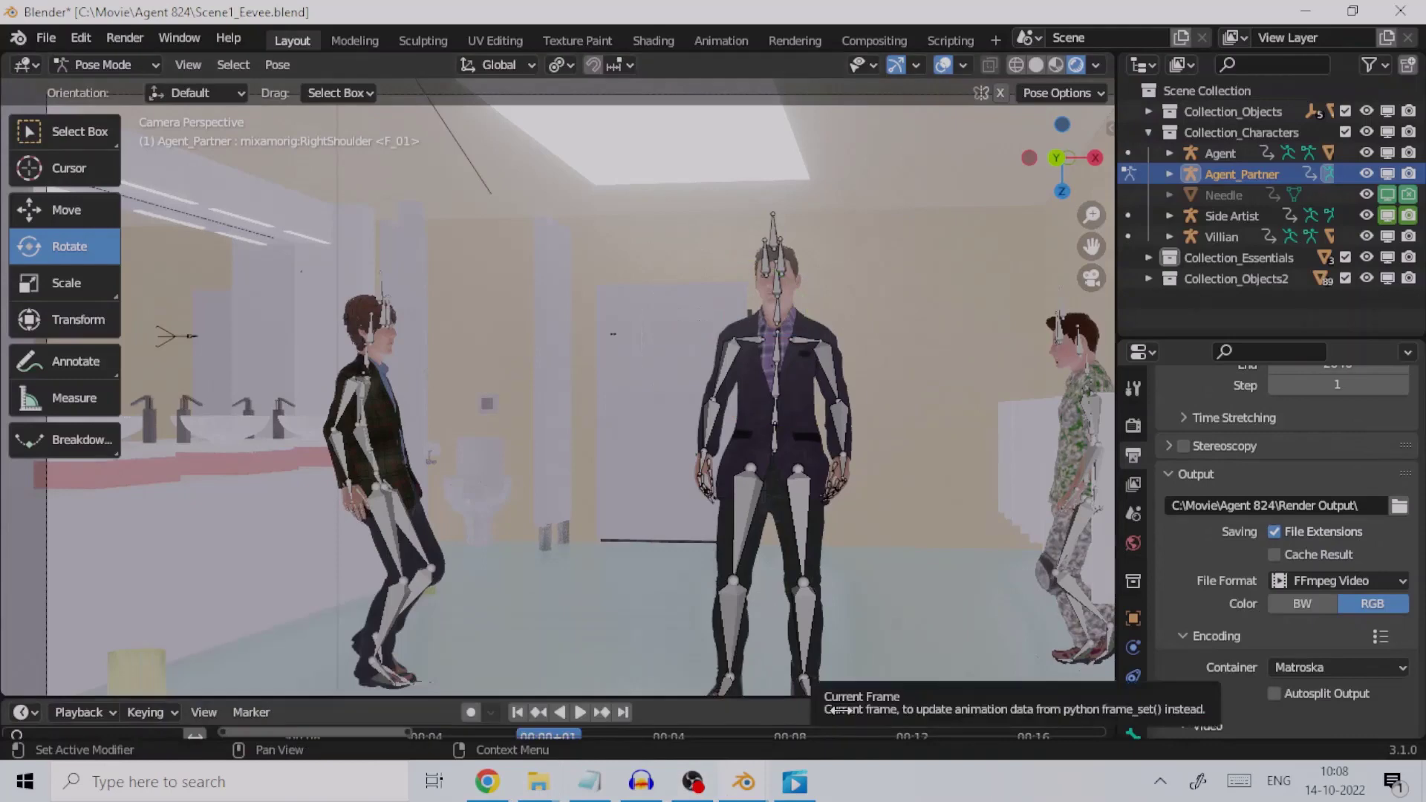
left_click(727, 360)
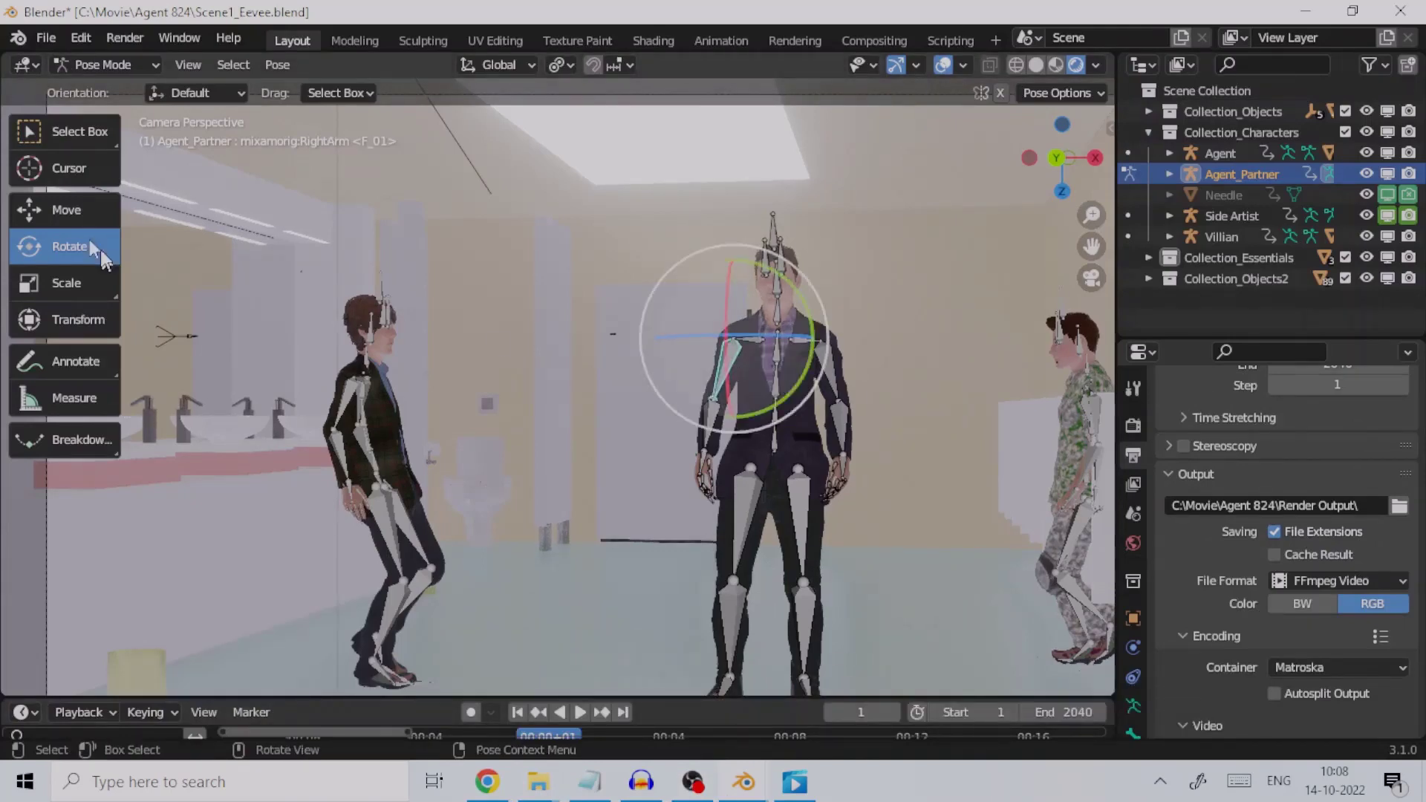
left_click_drag(769, 271, 778, 284)
left_click_drag(812, 343, 659, 687)
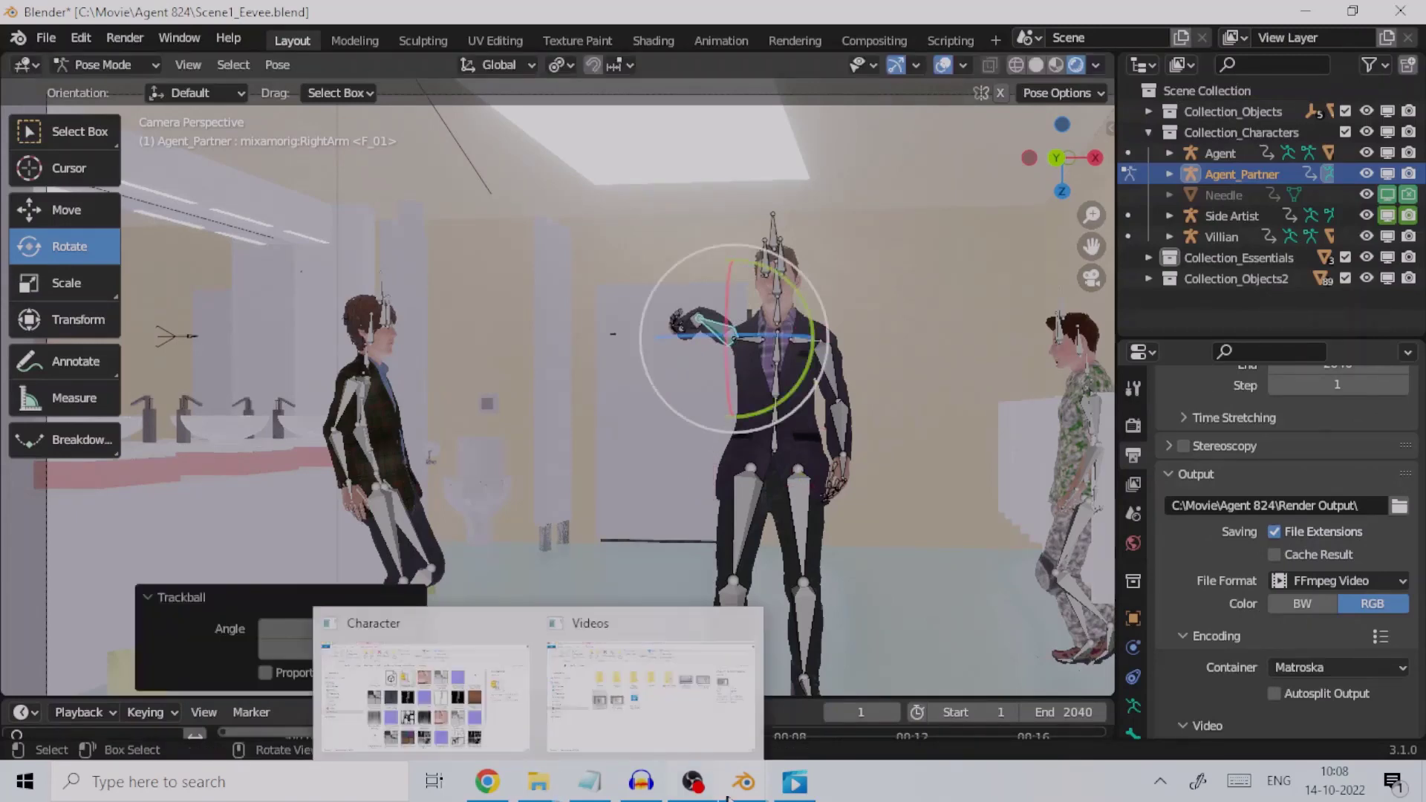
key("ctrl+z")
key("ctrl+z")
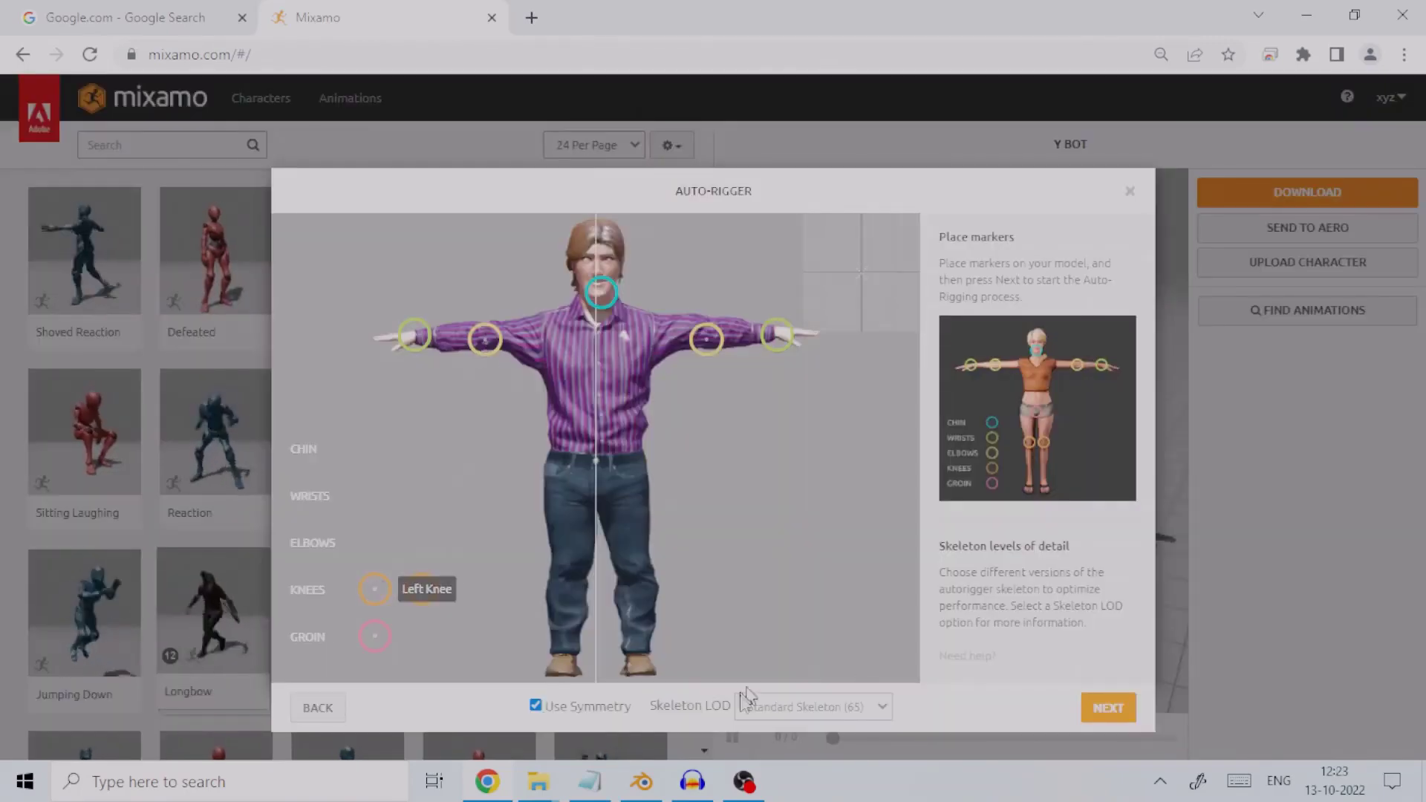
Review skeleton detail levels and drag the knee and groin markers onto the character
left_click(825, 710)
left_click(366, 582)
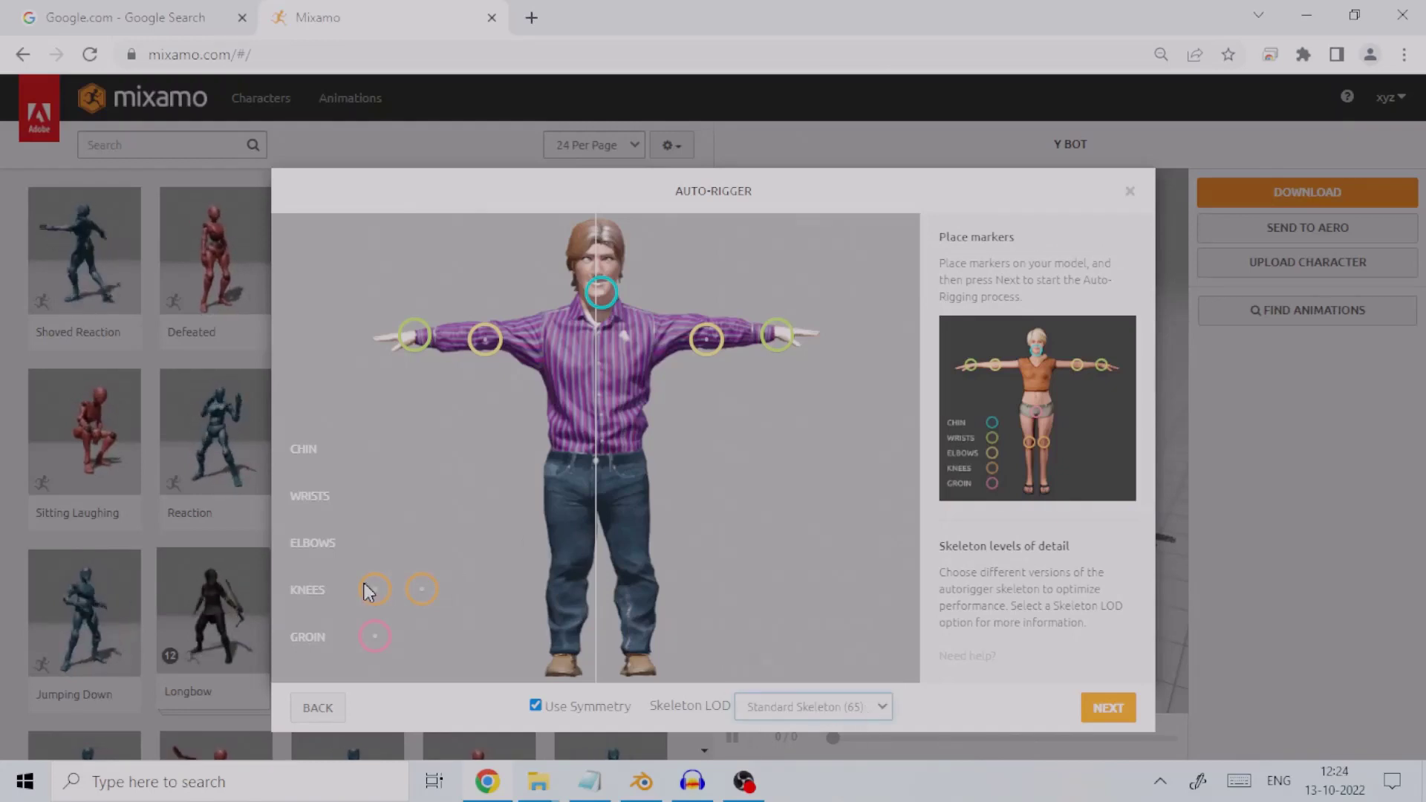
mouse_move(441, 556)
left_mouse_down()
mouse_move(520, 520)
mouse_move(572, 576)
mouse_move(567, 594)
left_mouse_up()
mouse_move(376, 636)
left_mouse_down()
mouse_move(410, 633)
mouse_move(601, 489)
left_mouse_up()
Keep Standard Skeleton (65) and start auto-rigging the character
left_click(810, 706)
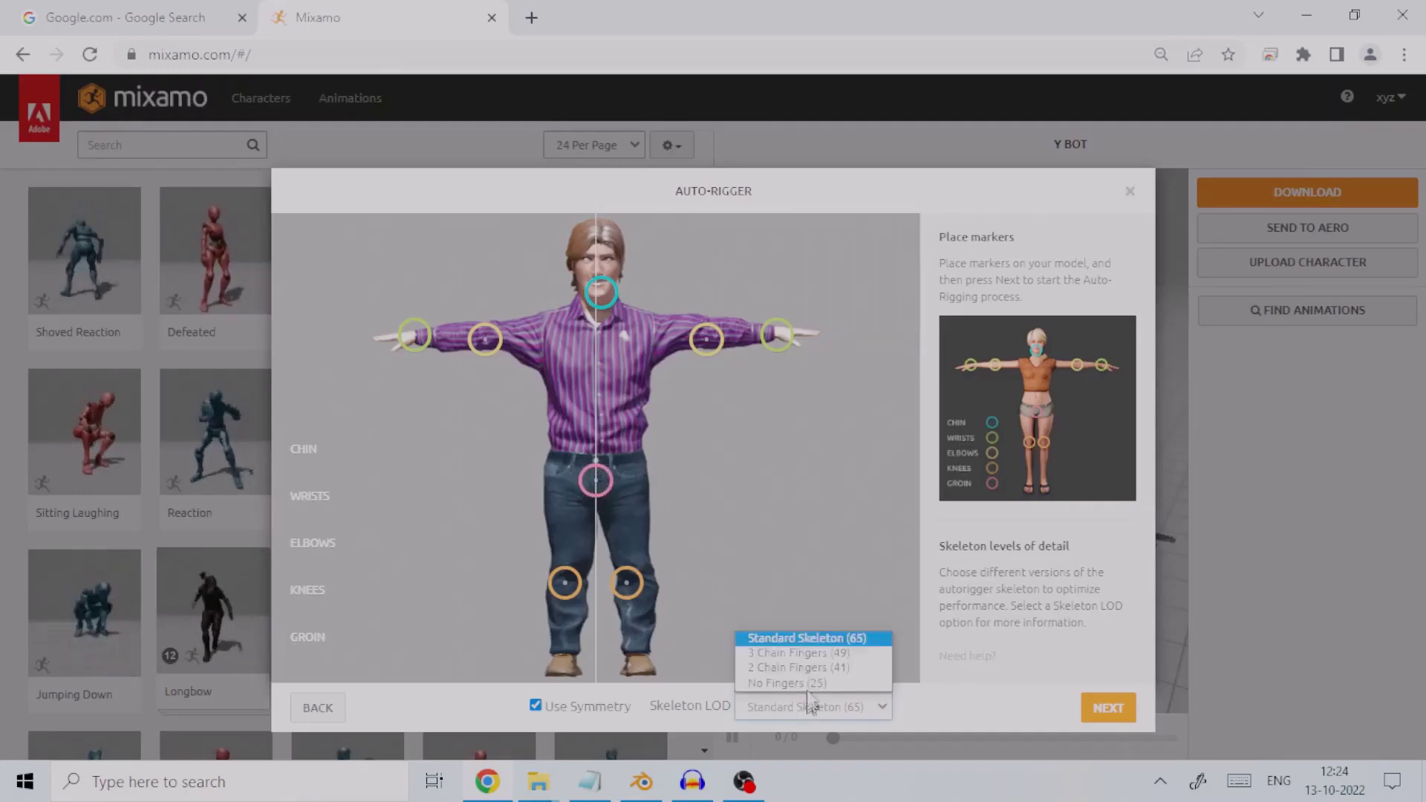
left_click(813, 634)
left_click(1113, 708)
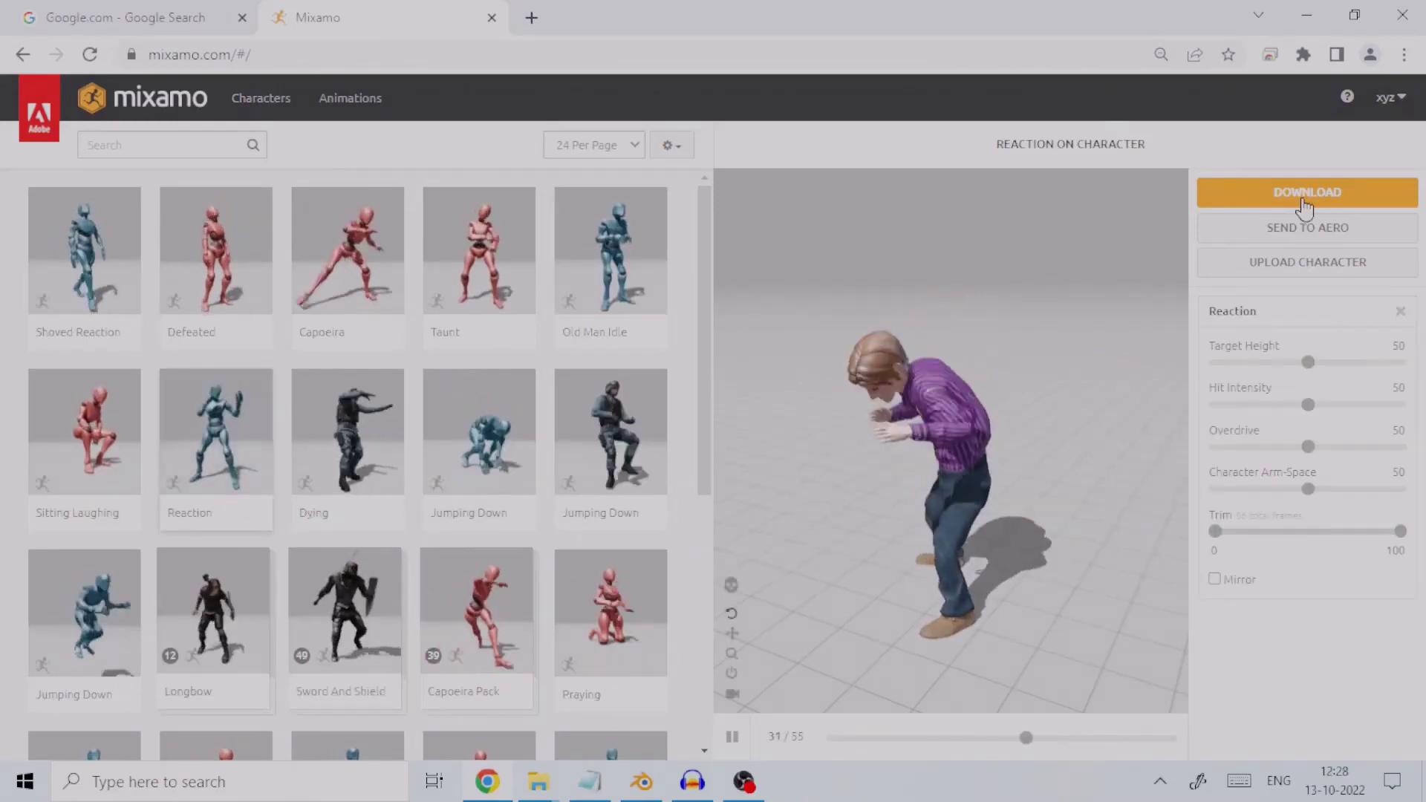
Look at the download settings, then bring up the Upload a Character dialog
left_click(1308, 191)
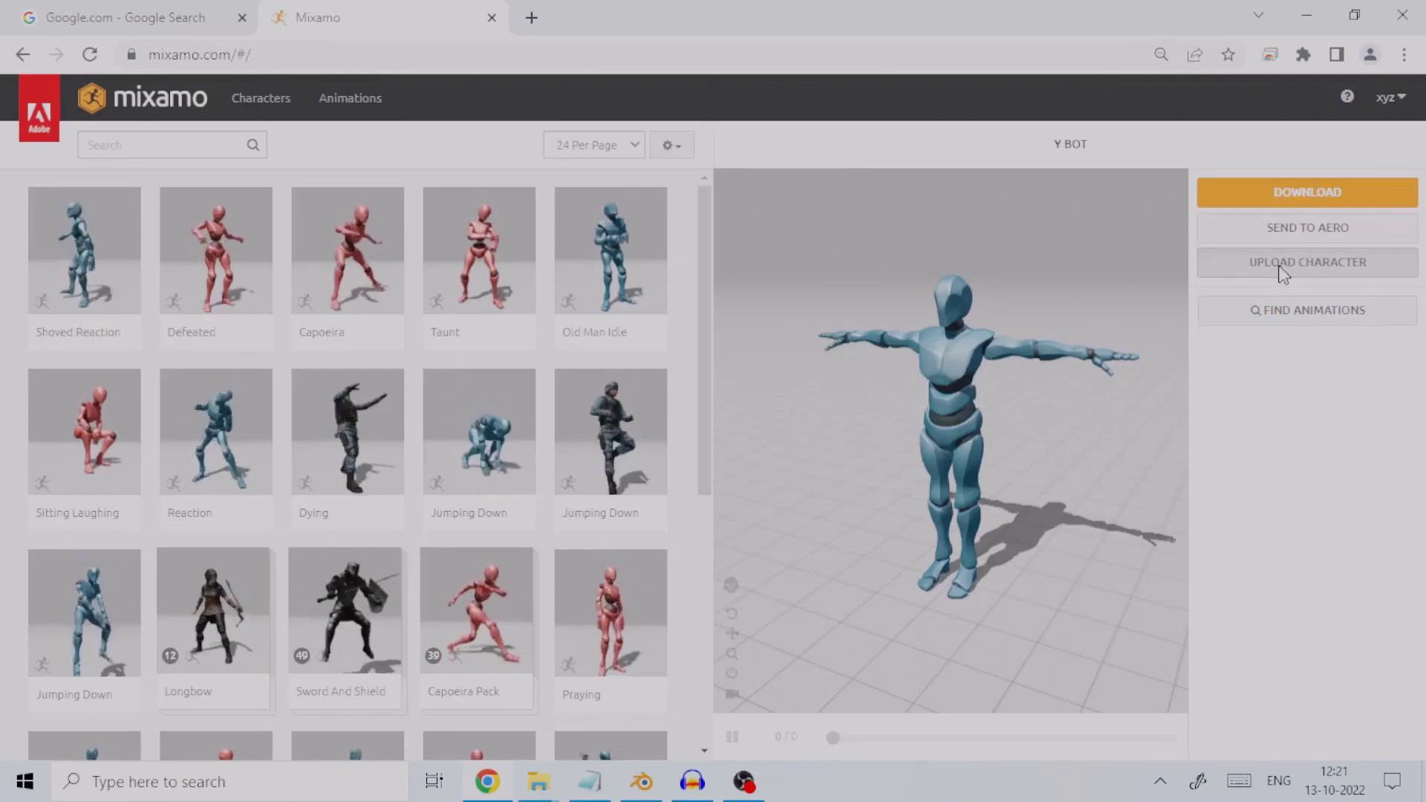
left_click(1277, 264)
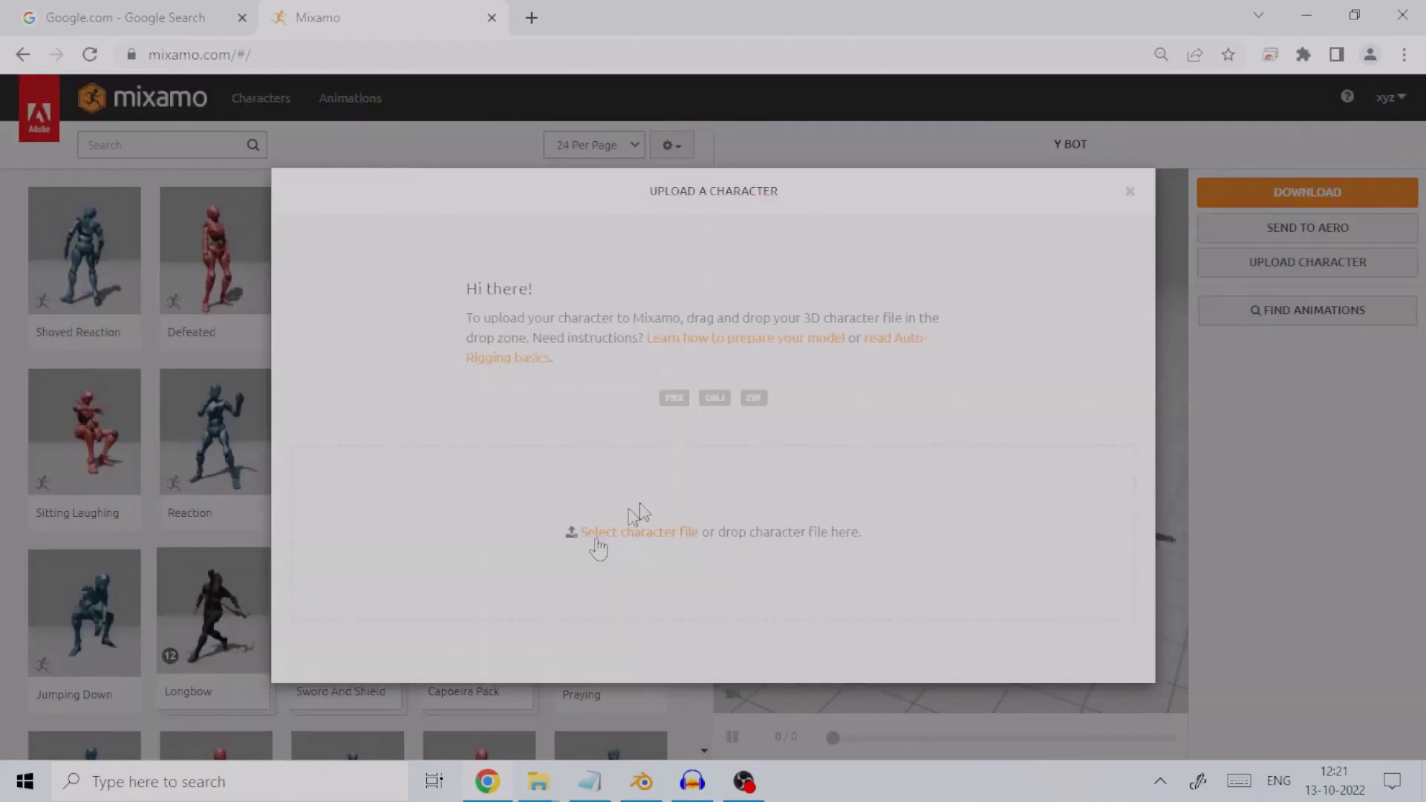
Browse for Character.zip and upload it to Mixamo
left_click(630, 540)
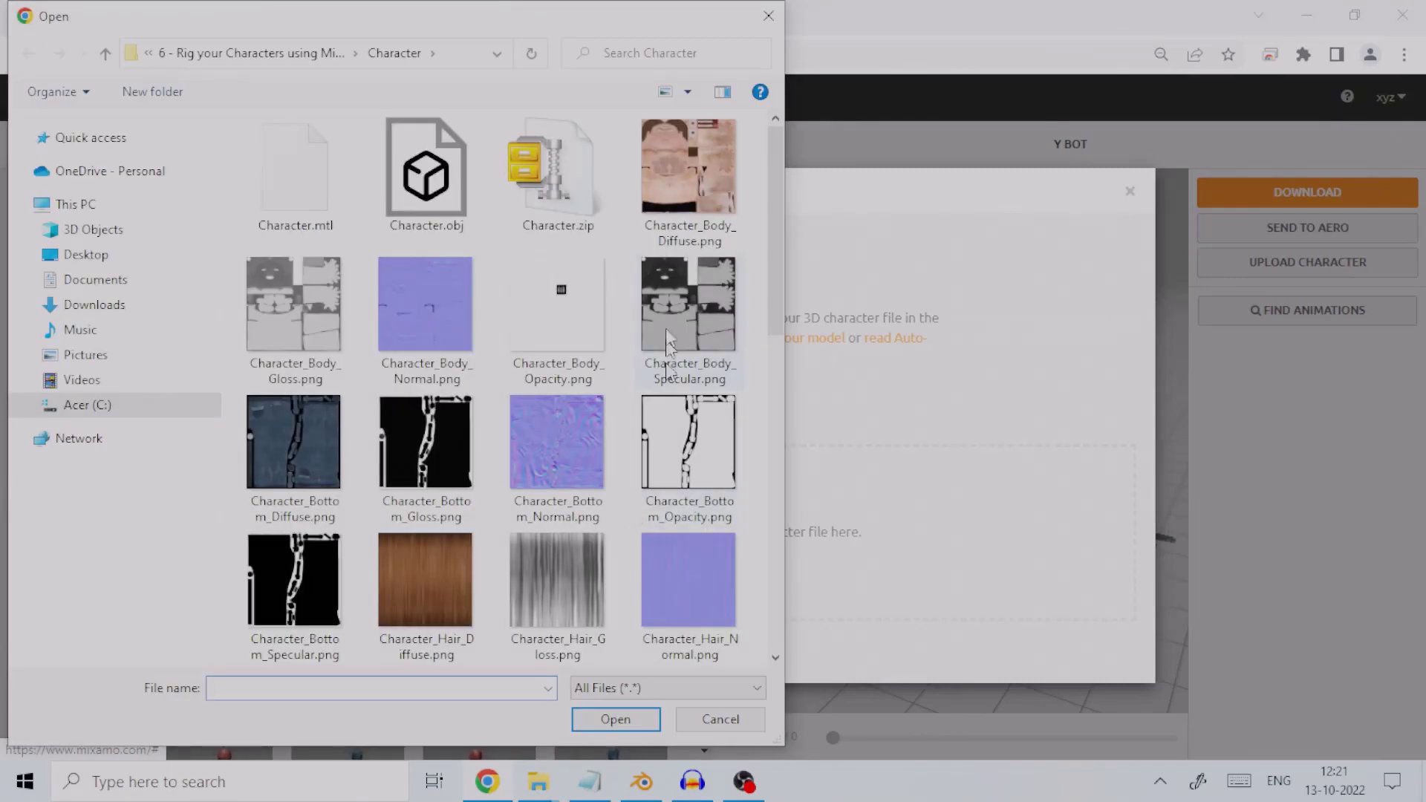
left_click(557, 189)
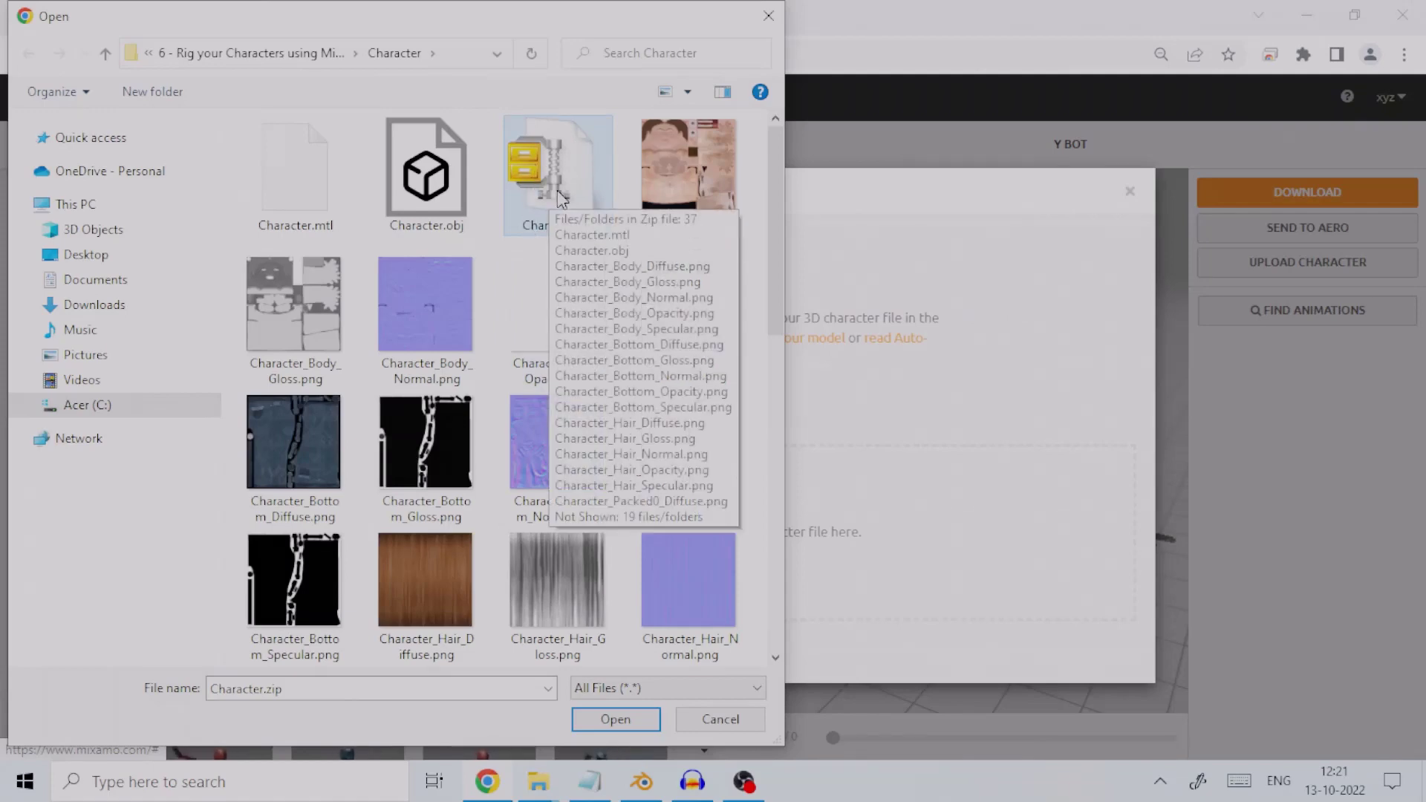
double_click(559, 182)
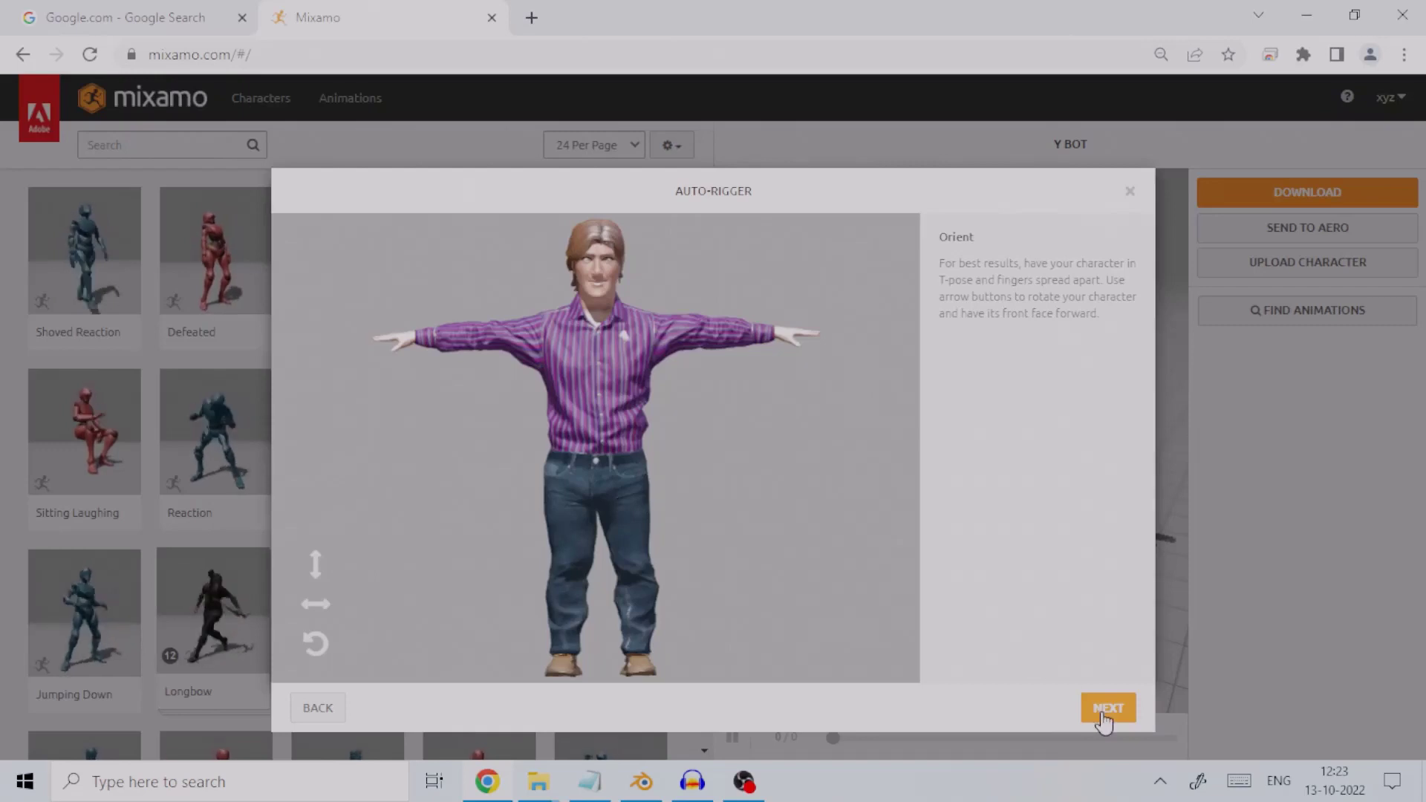
Advance from the Orient step to Place markers and pick up the chin marker
left_click(1105, 713)
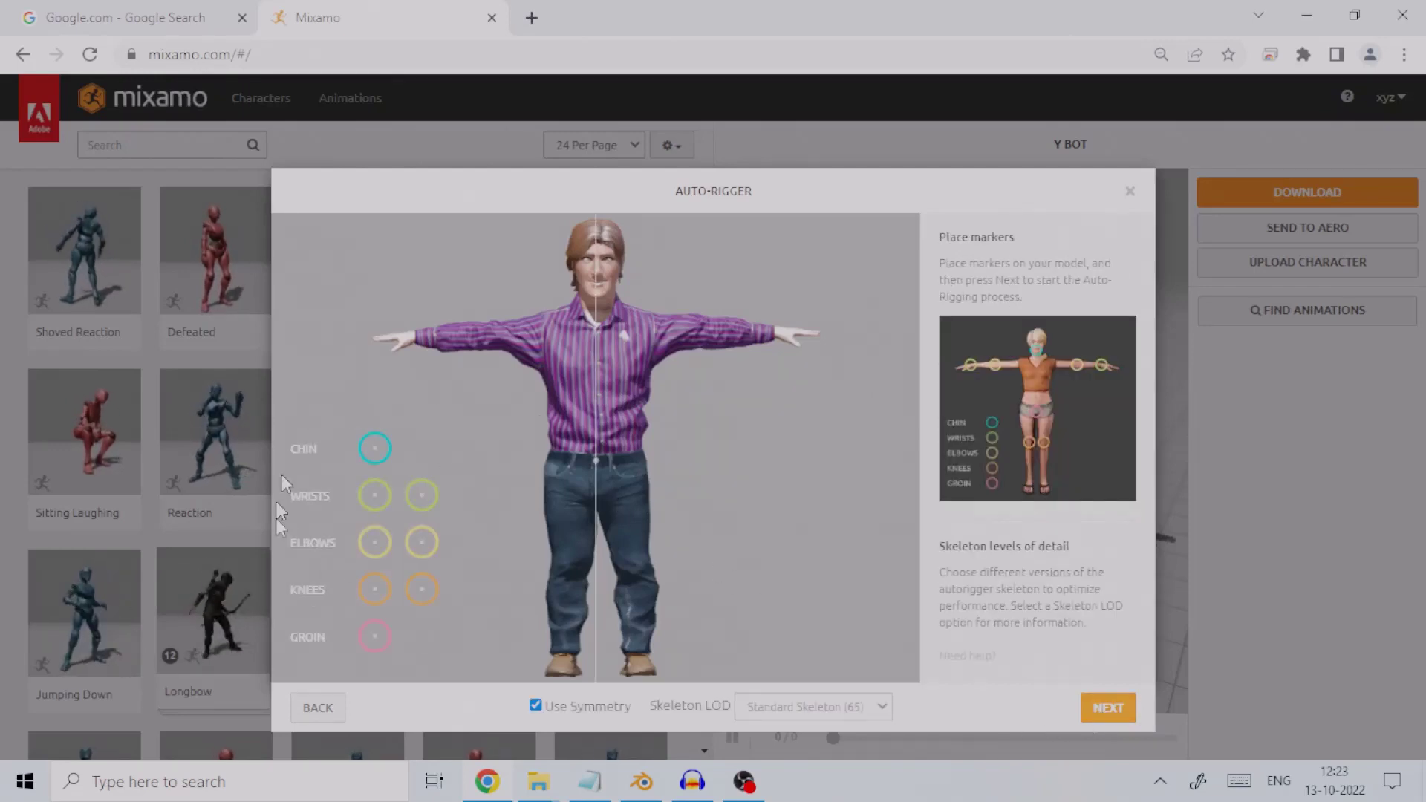
mouse_move(373, 455)
left_mouse_down()
mouse_move(439, 439)
mouse_move(487, 404)
mouse_move(576, 336)
mouse_move(600, 286)
mouse_move(587, 311)
mouse_move(407, 417)
mouse_move(453, 546)
left_mouse_up()
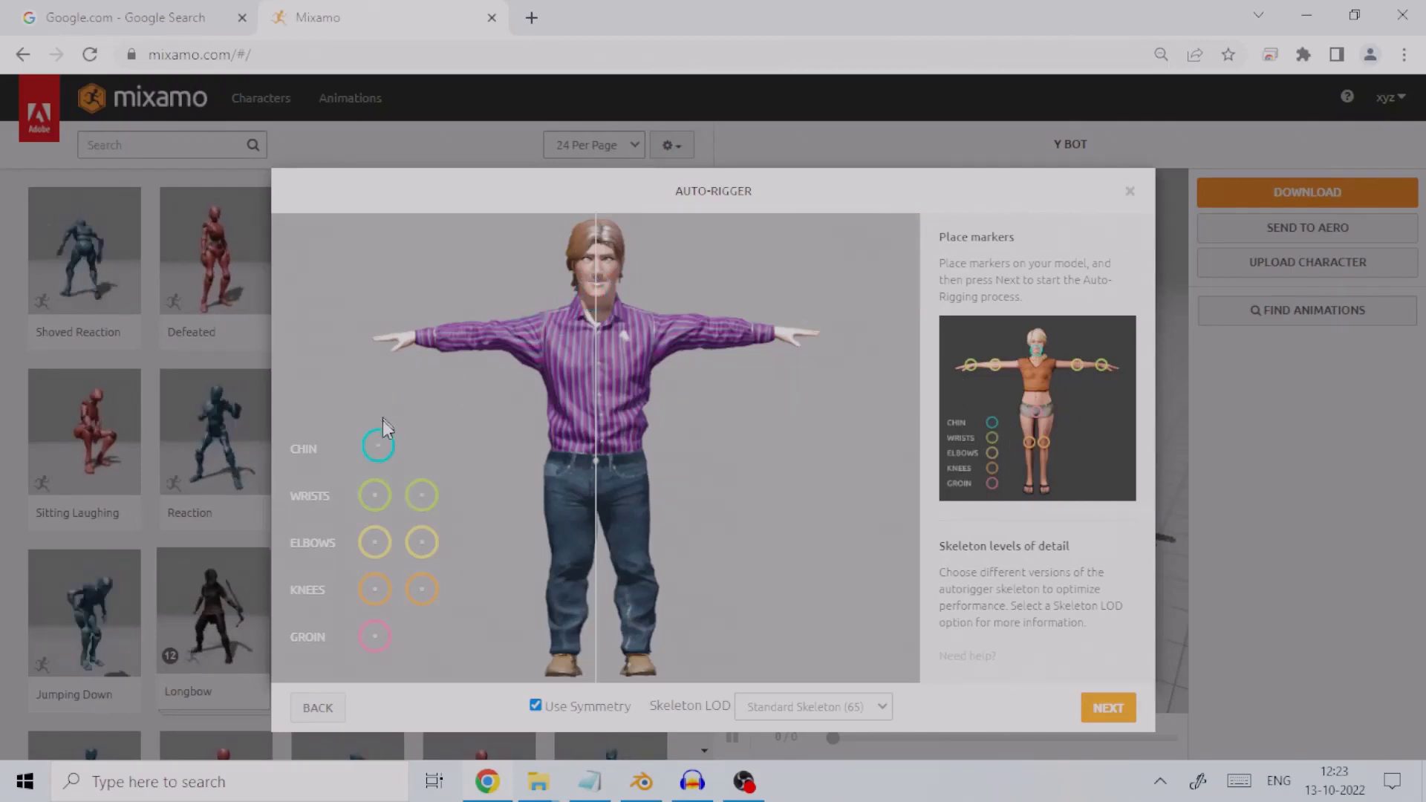
Drag the chin, wrist and elbow markers onto the character with symmetry mirroring both sides
mouse_move(379, 453)
left_mouse_down()
mouse_move(530, 369)
mouse_move(606, 301)
left_mouse_up()
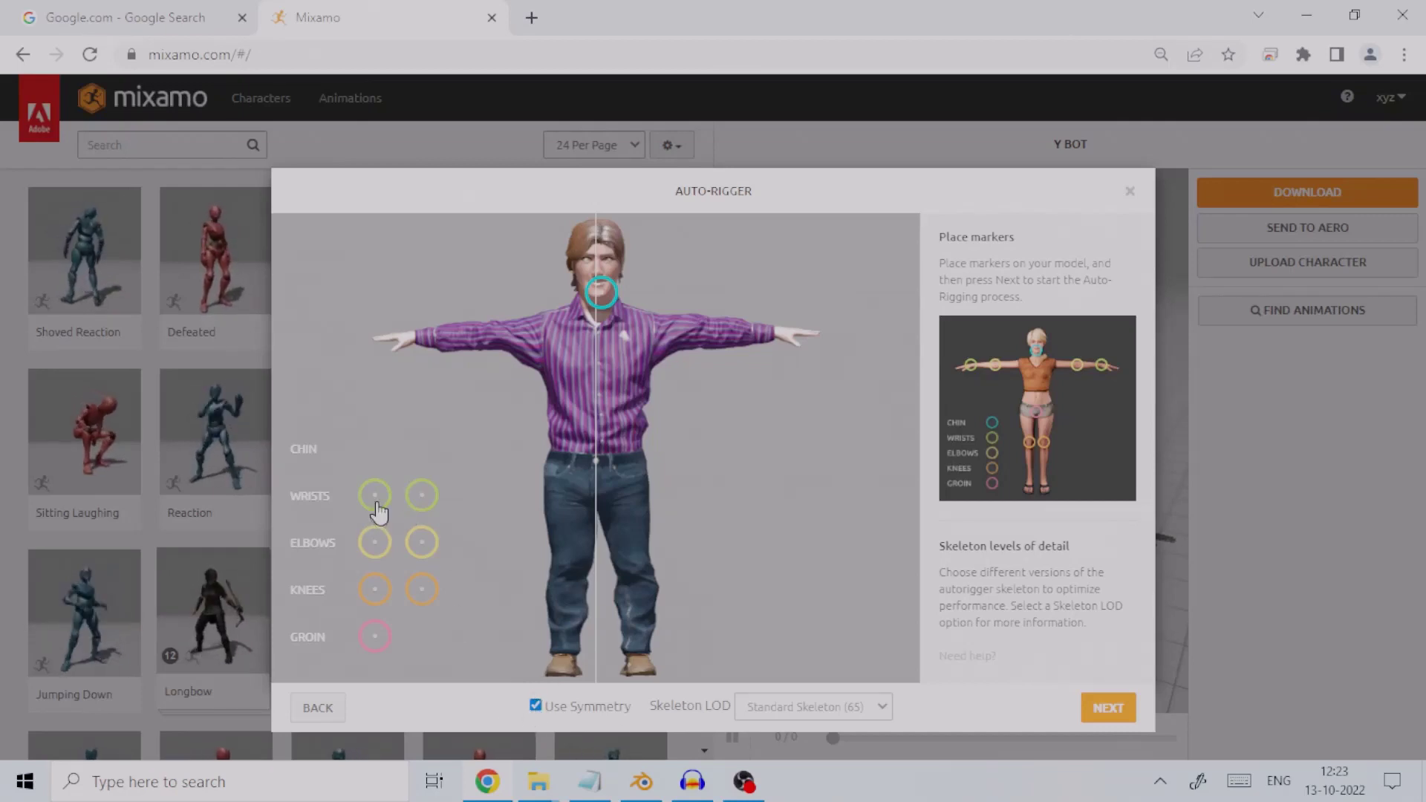
mouse_move(375, 499)
left_mouse_down()
mouse_move(426, 411)
mouse_move(414, 349)
left_mouse_up()
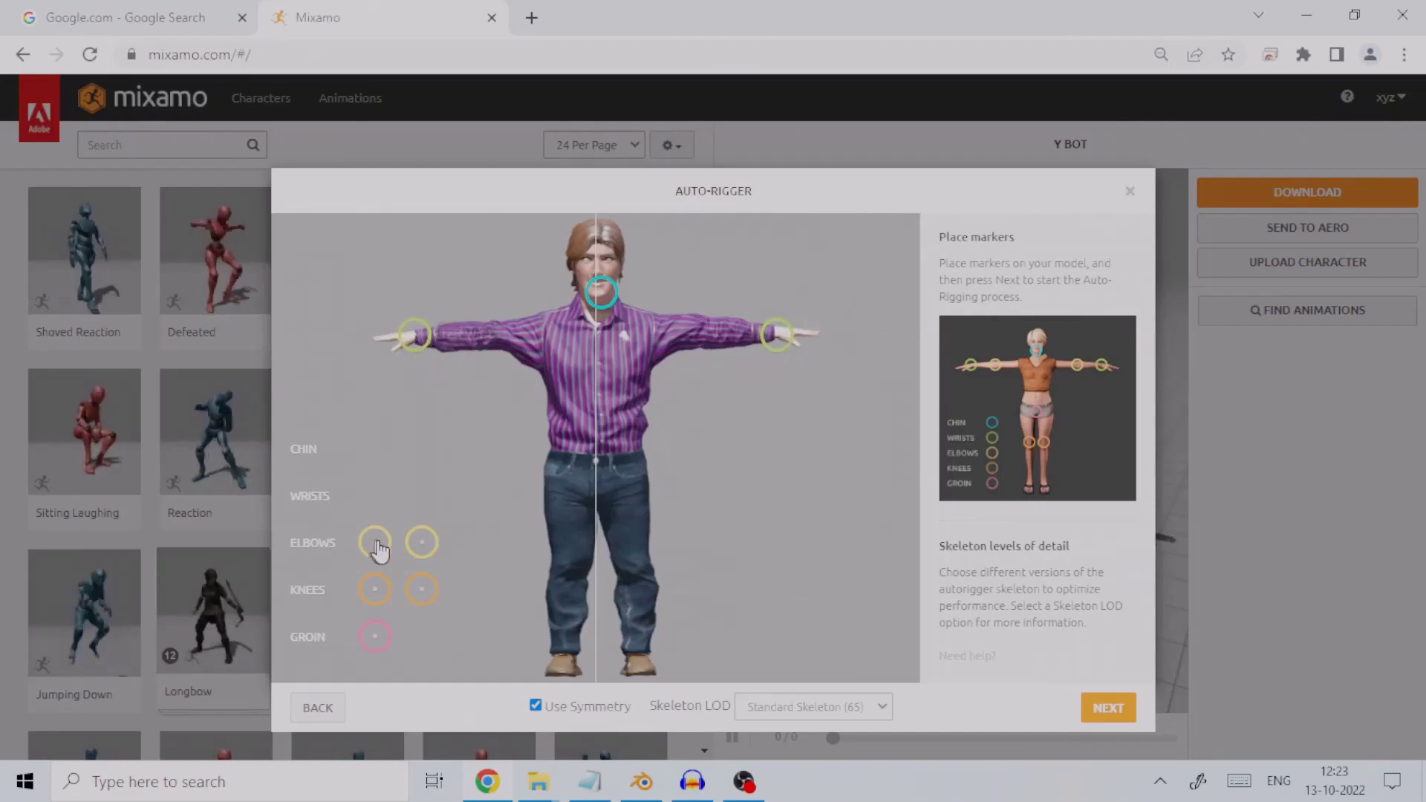
left_click_drag(422, 543, 487, 353)
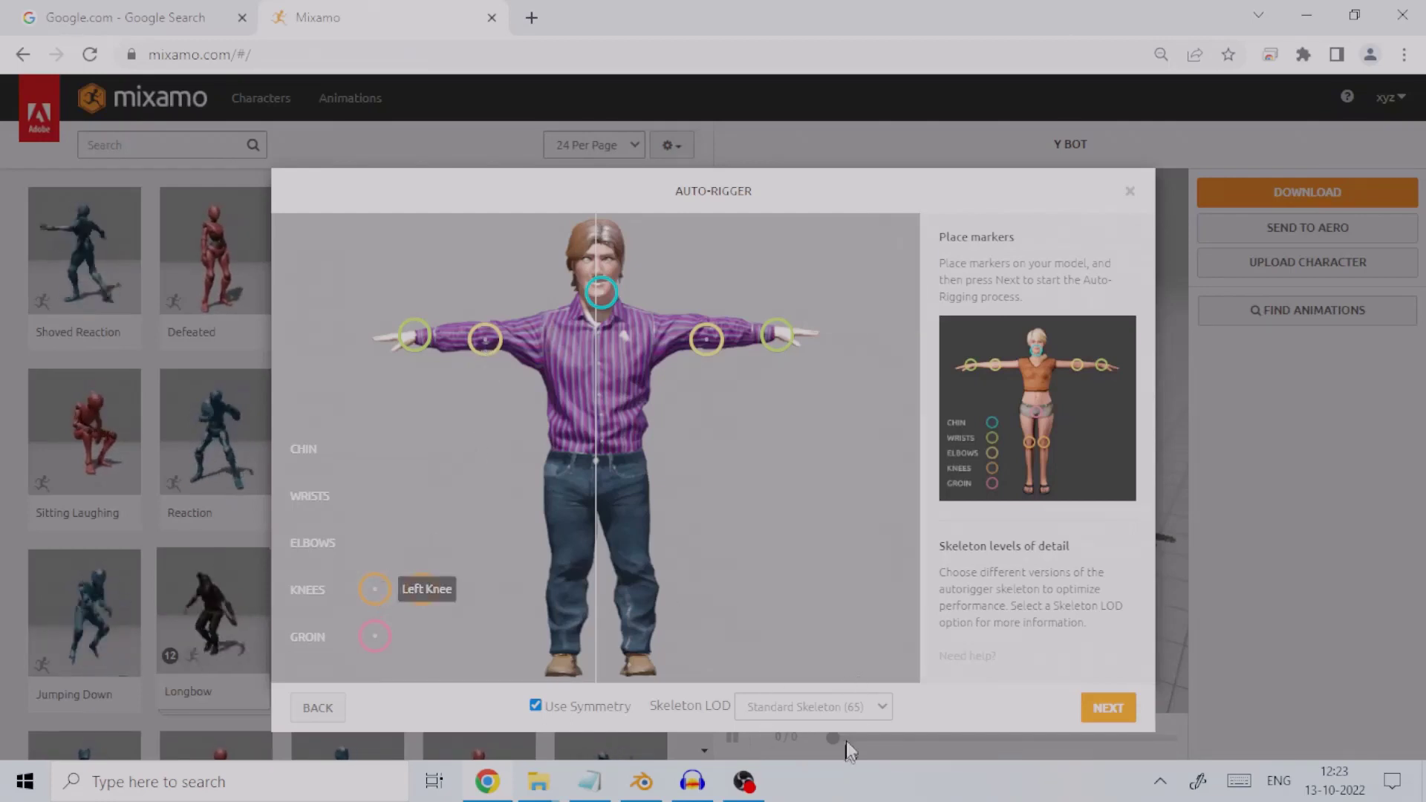
Place the knee and groin markers, leaving Skeleton LOD at Standard Skeleton (65)
left_click(823, 709)
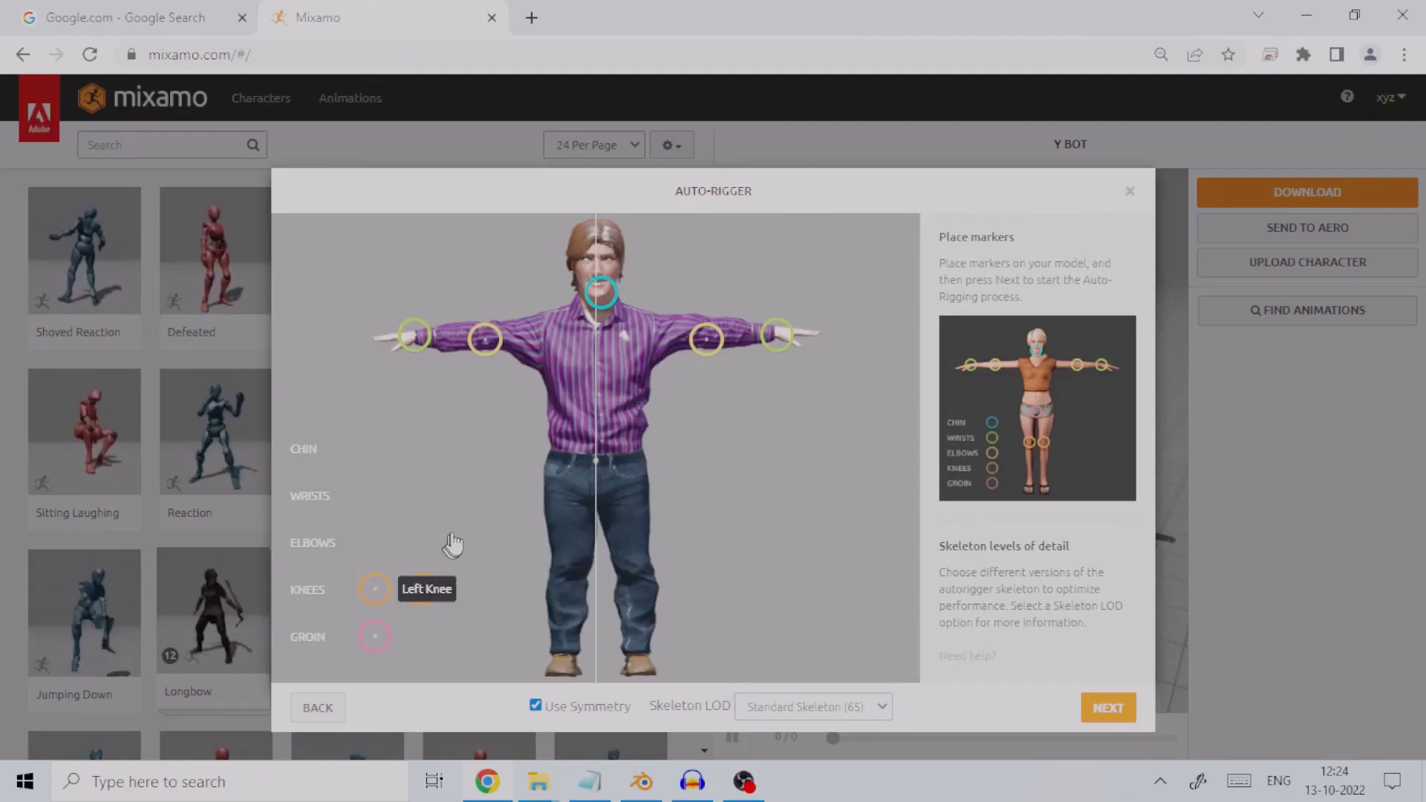
left_click_drag(558, 522, 567, 592)
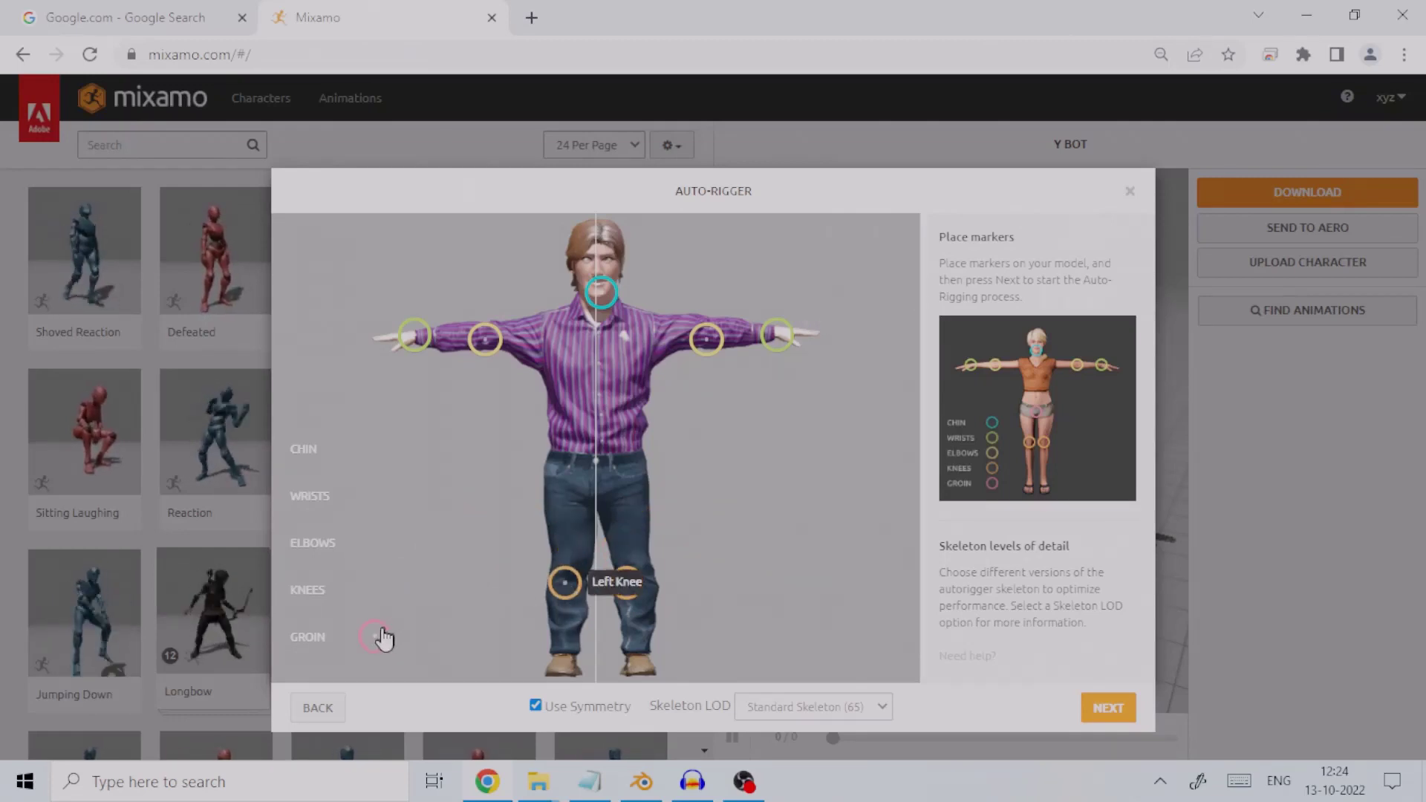
mouse_move(595, 516)
left_mouse_down()
mouse_move(565, 573)
mouse_move(602, 486)
left_mouse_up()
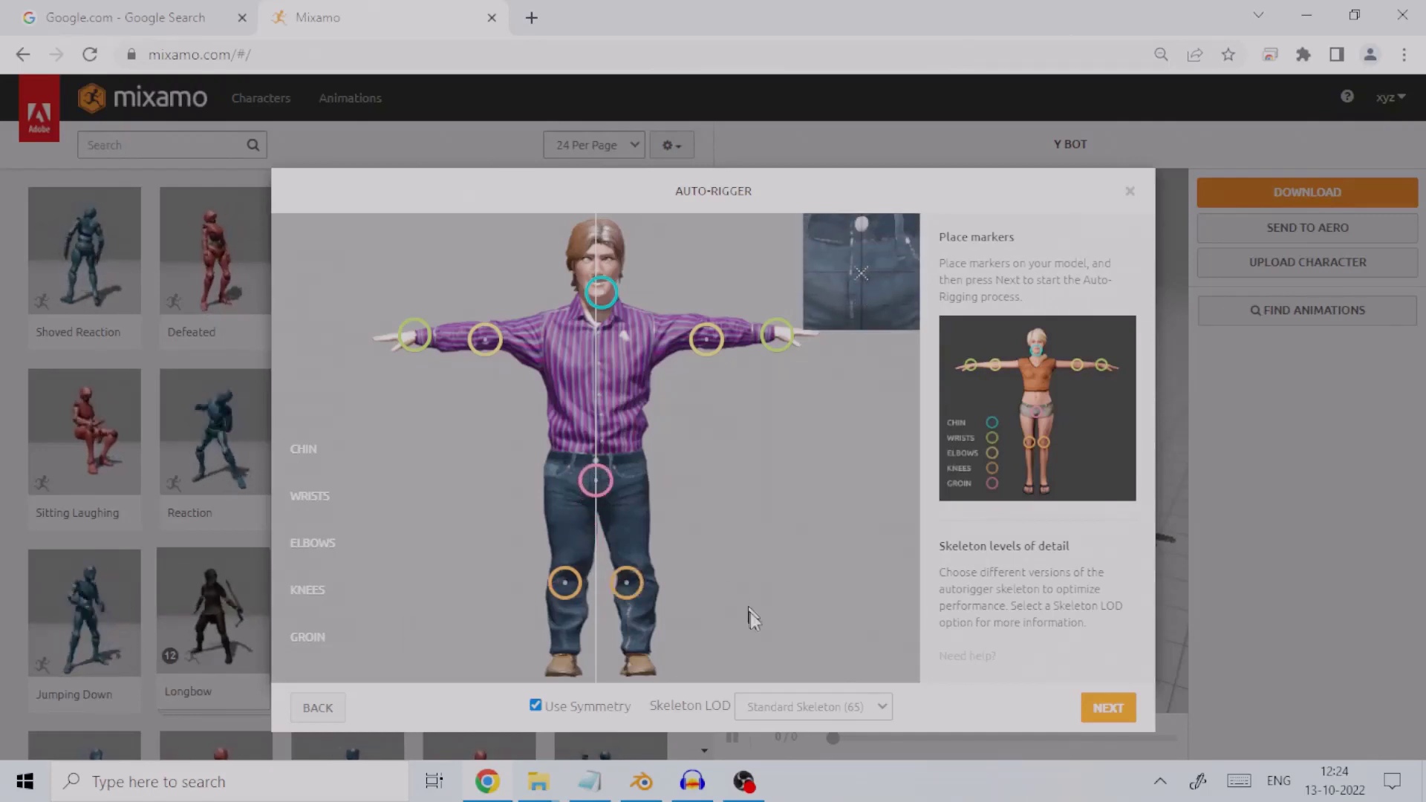
left_click(807, 706)
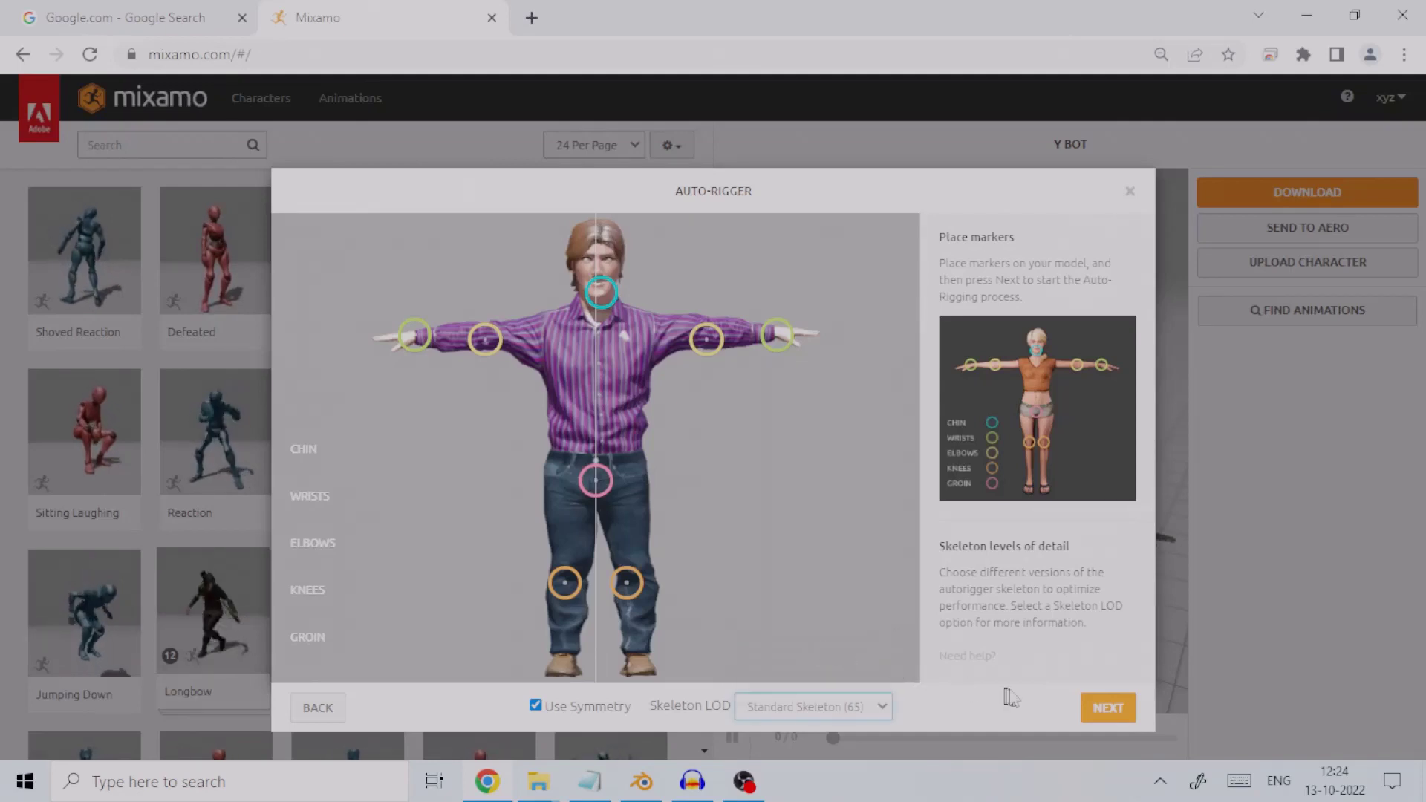
Run auto-rigging and accept the rigged character after the walking preview
left_click(1107, 712)
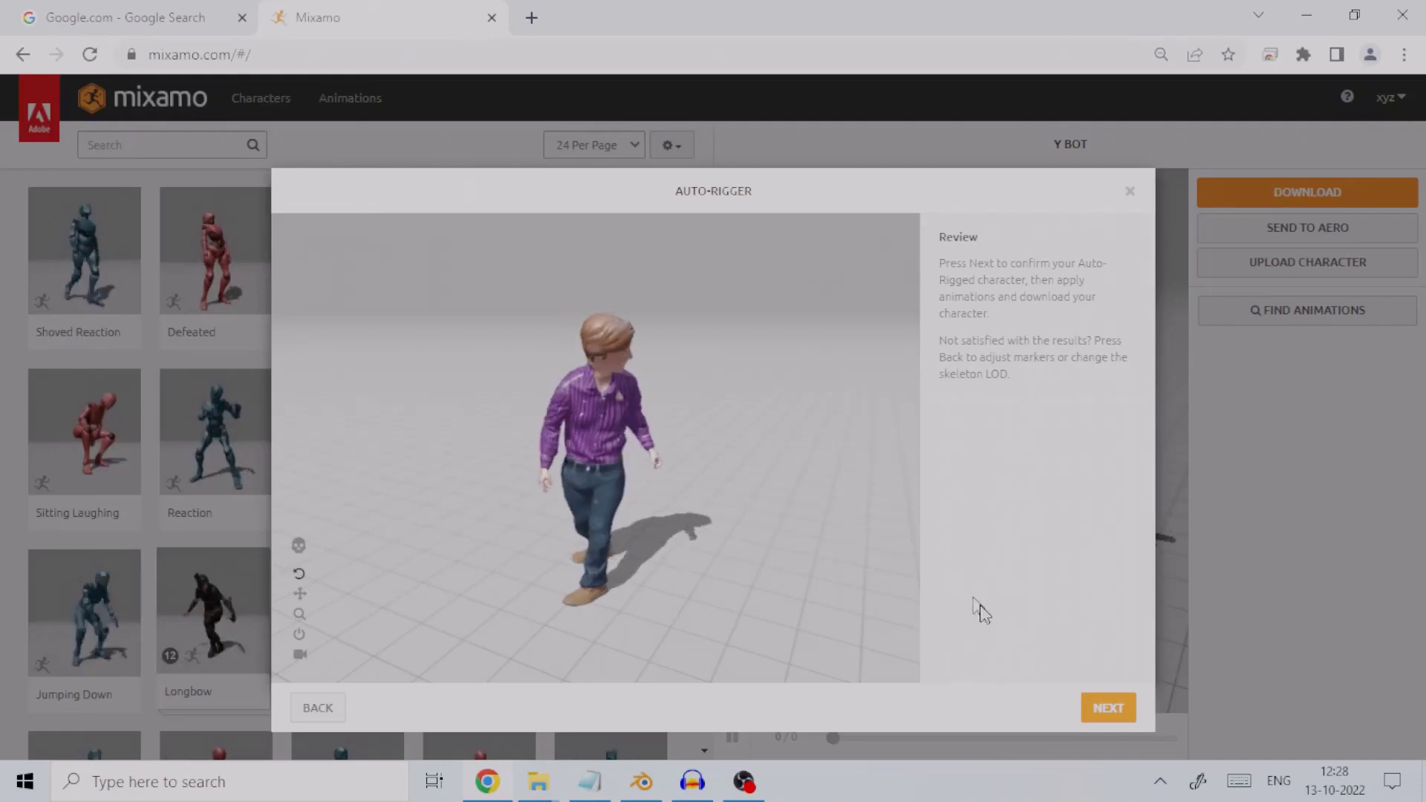
left_click(1112, 709)
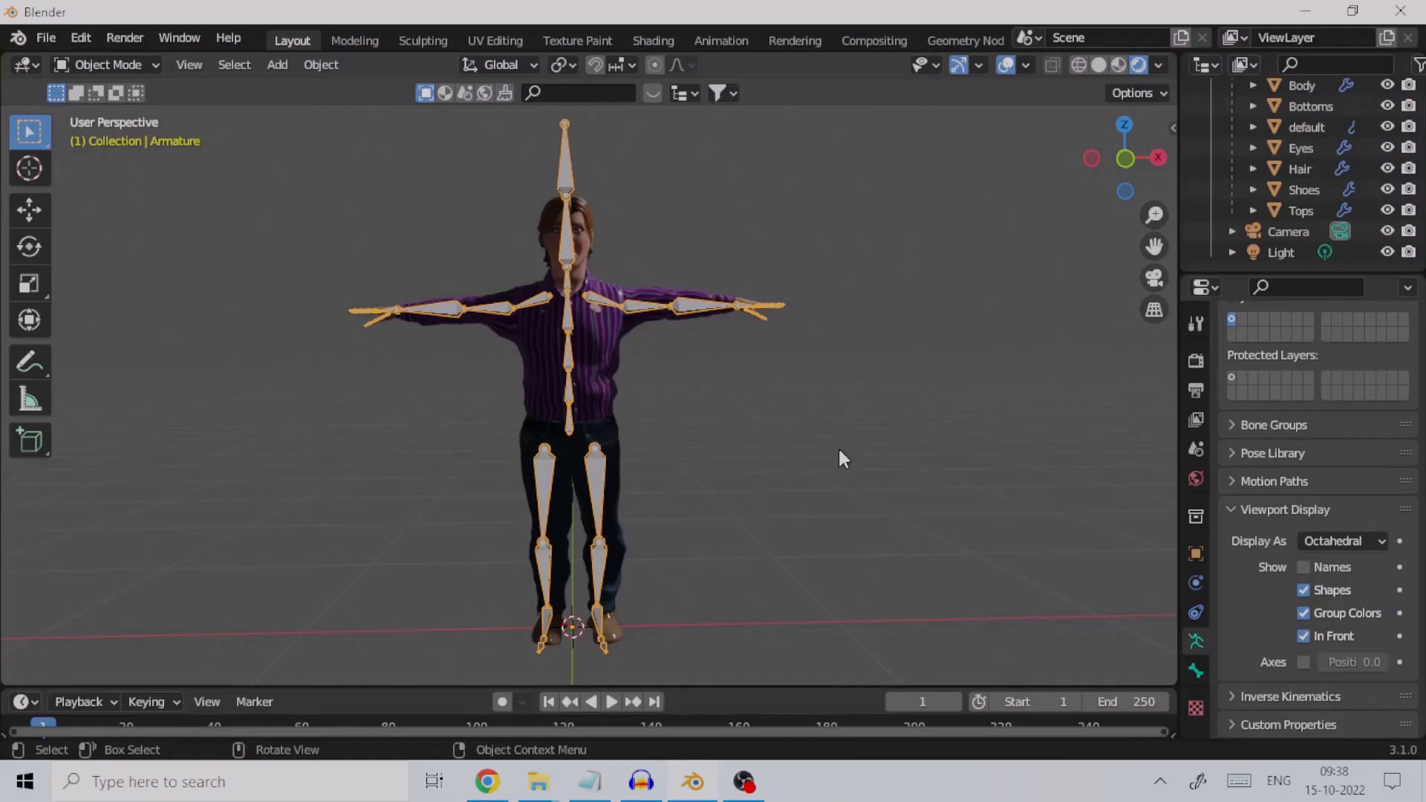
Enable armature bone Names and zoom in on the head, neck and torso bones
left_click(1306, 568)
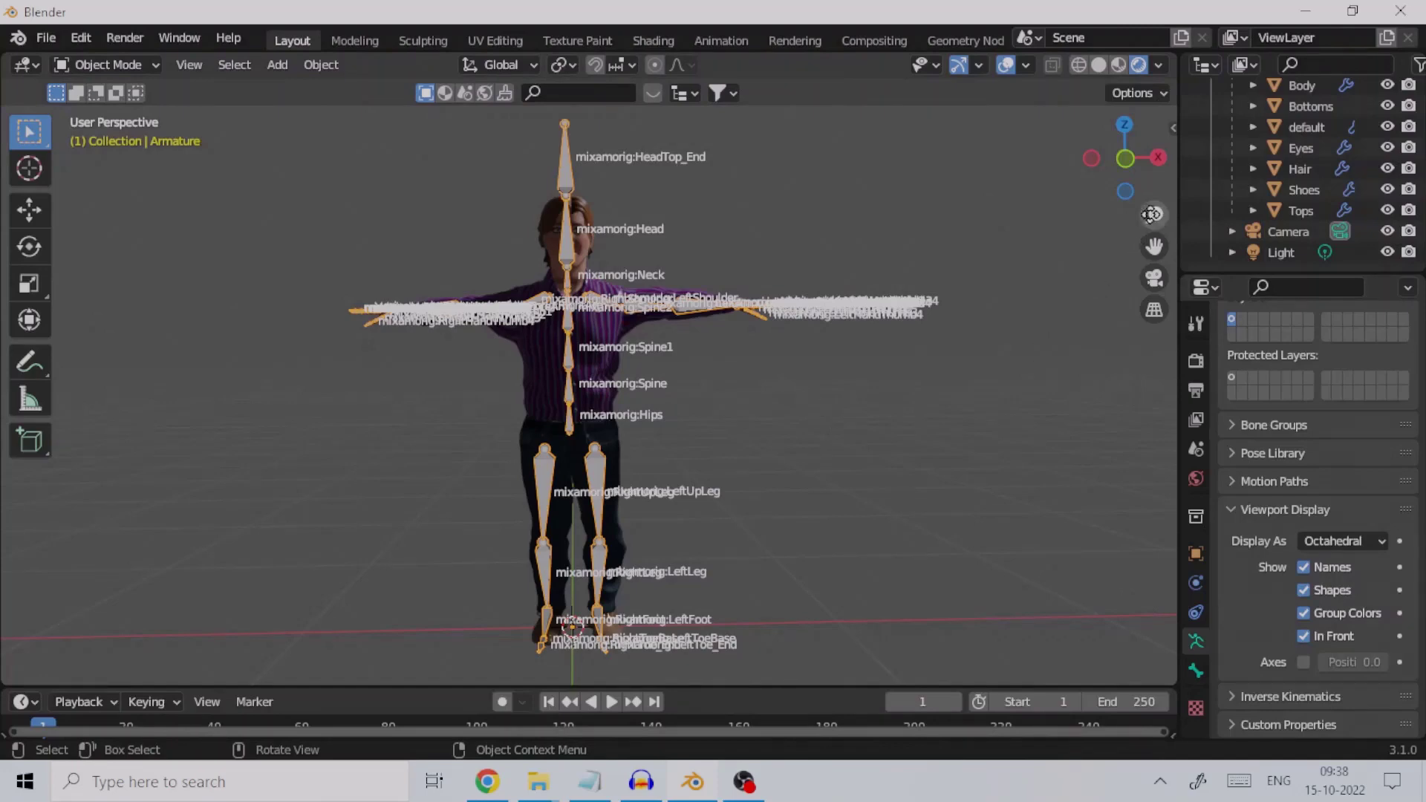
left_click_drag(1152, 215, 1151, 175)
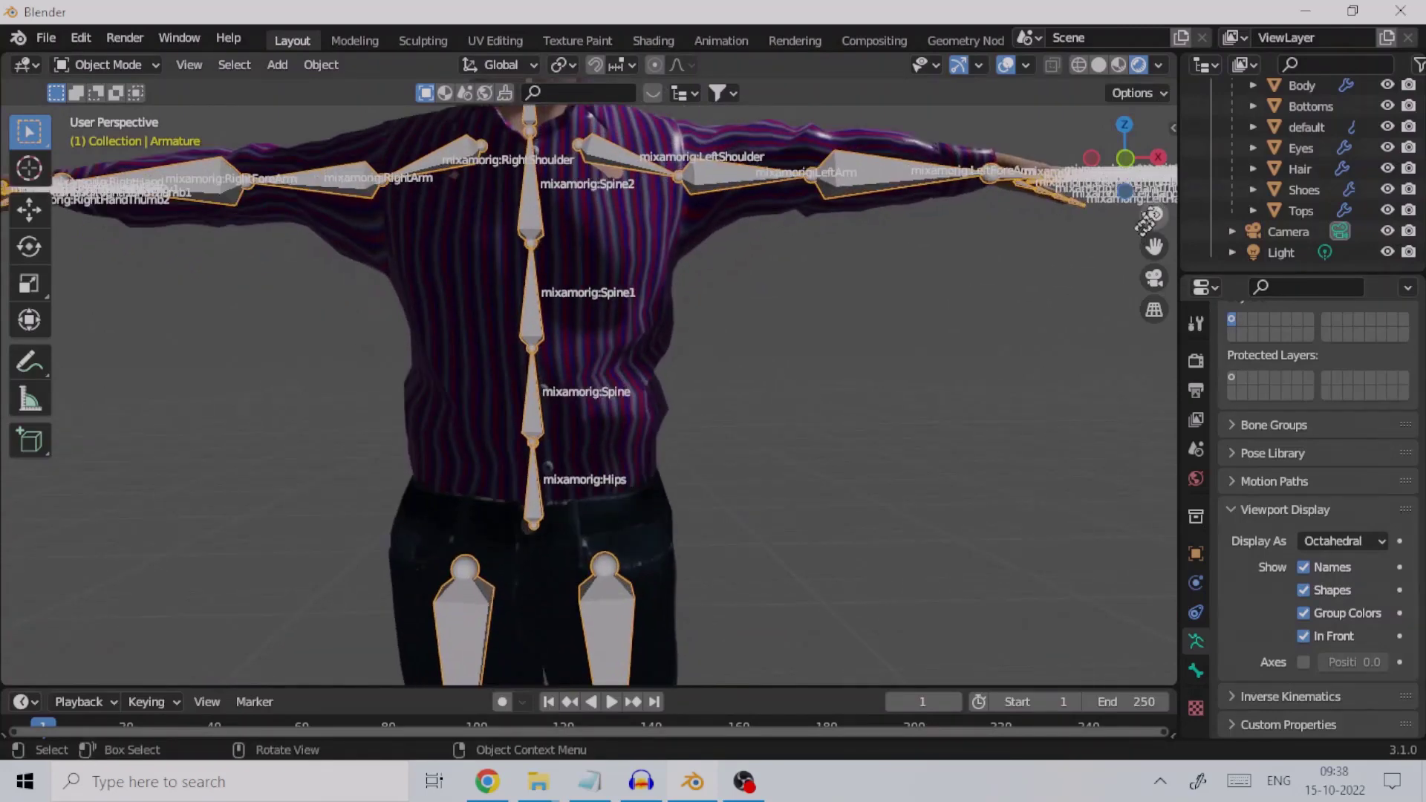
left_click_drag(1154, 246, 1030, 558)
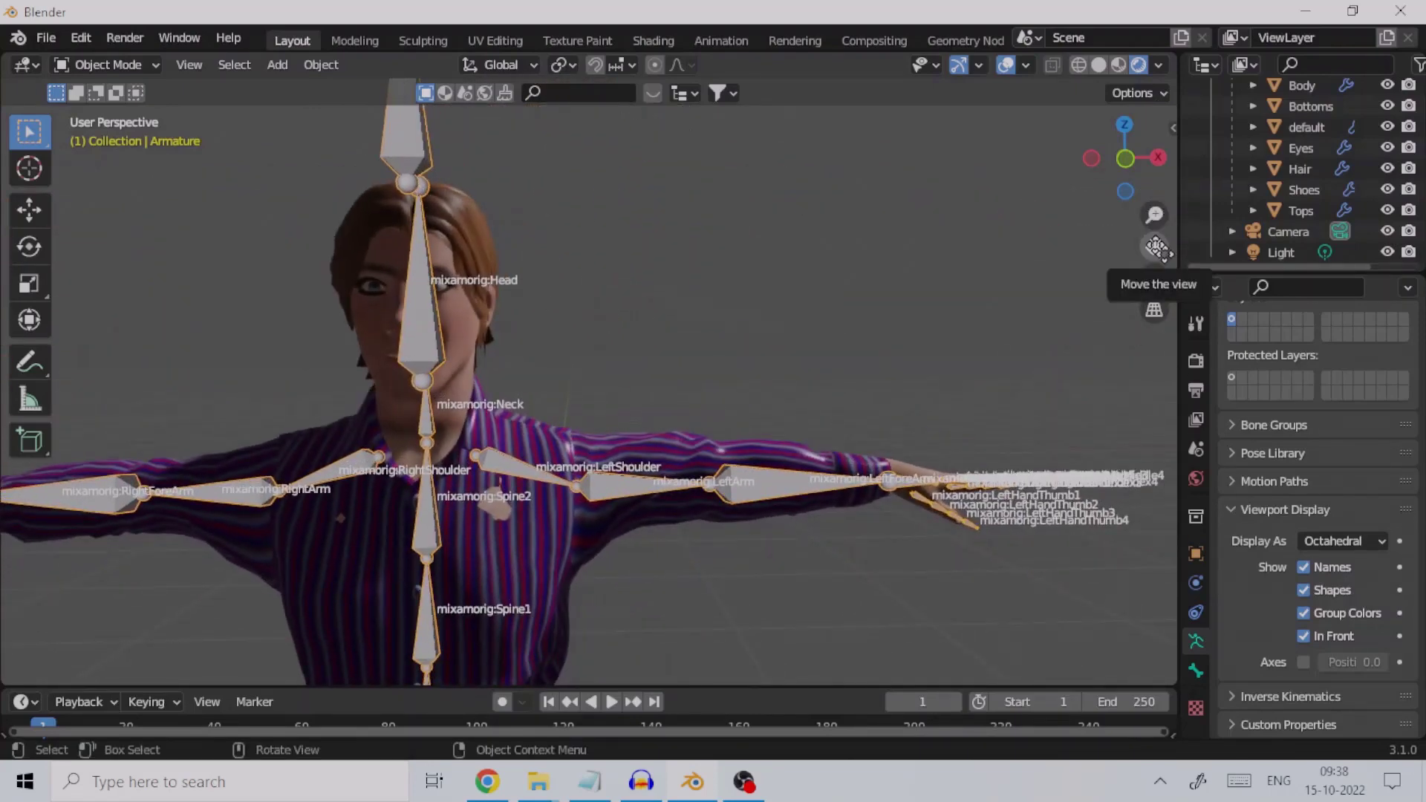